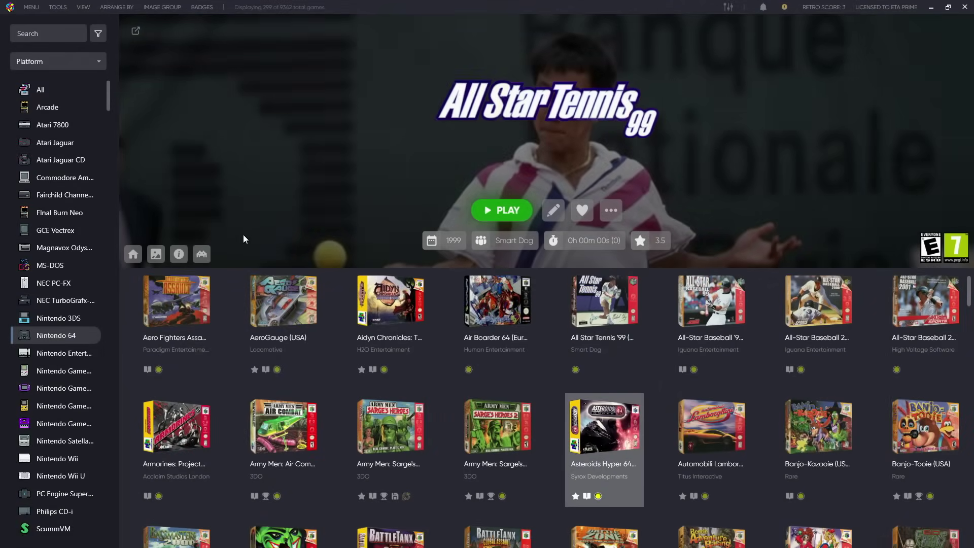
Step: Browse the Nintendo 64 game grid from Army Men to Castlevania, then return to the first game
key(Left)
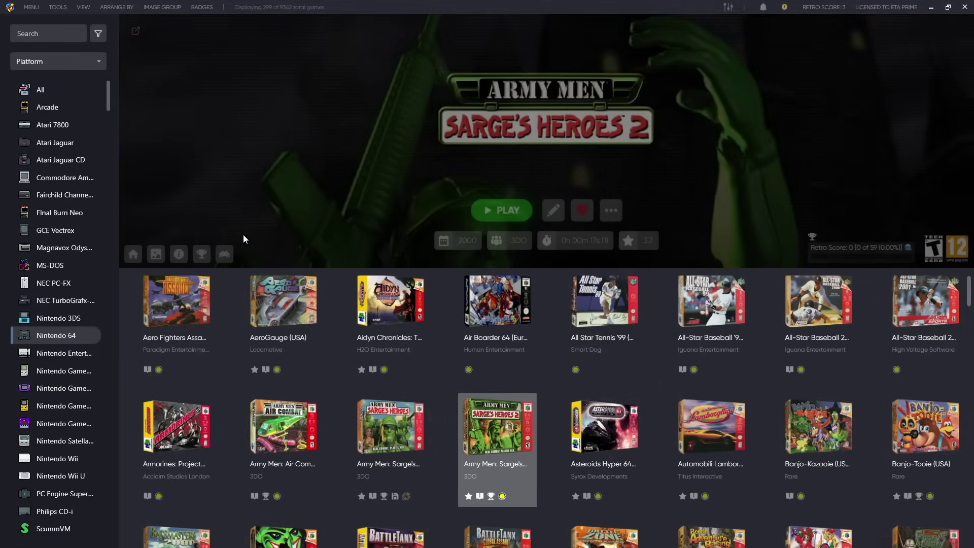
key(Left)
key(Left)
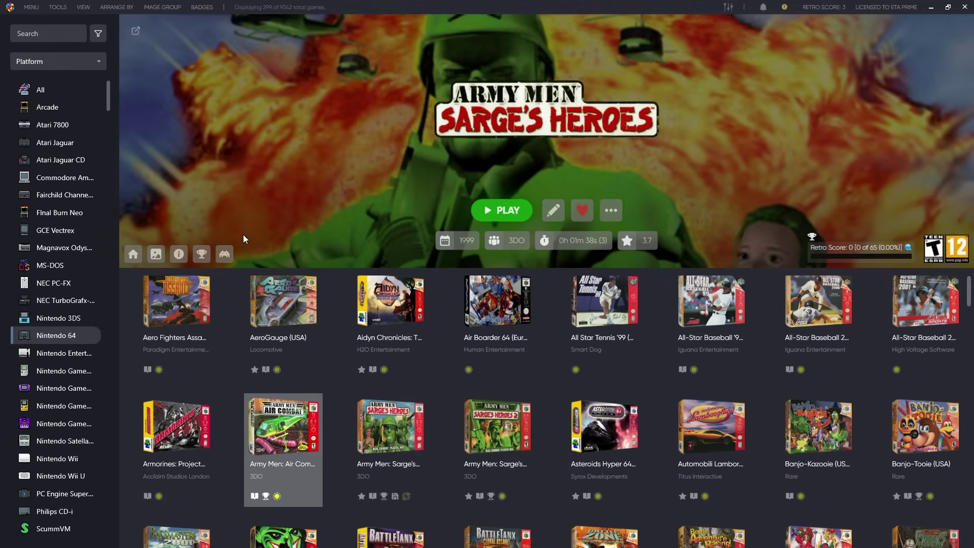
key(Left)
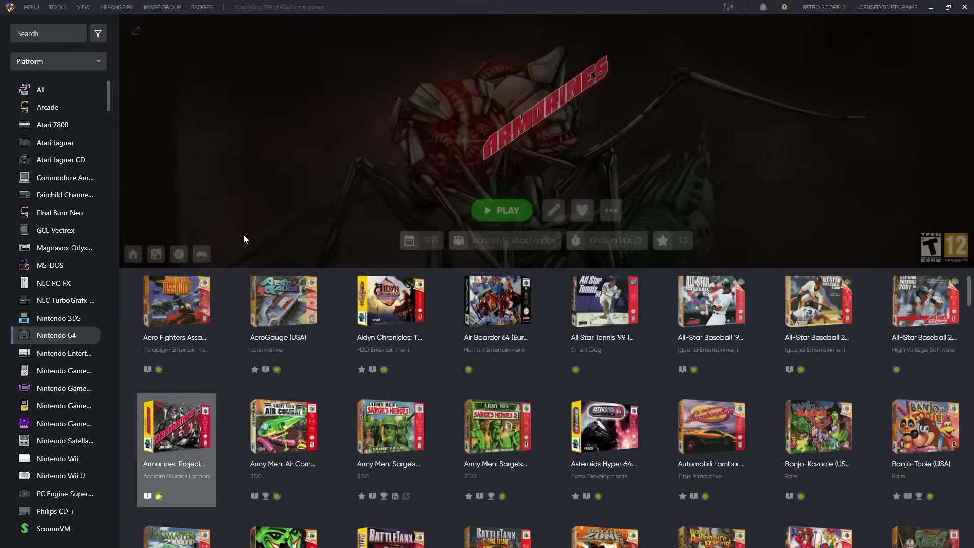
key(Down)
key(Down)
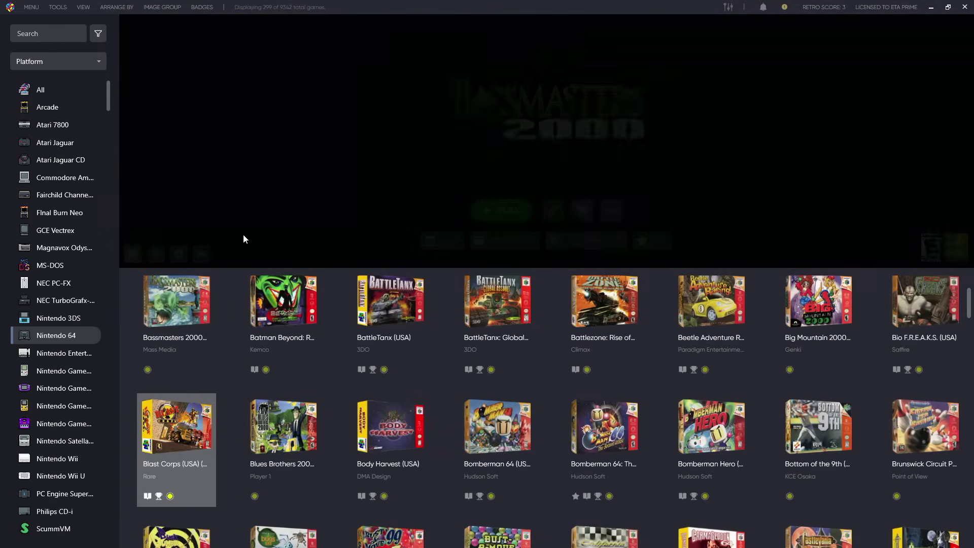
key(Right)
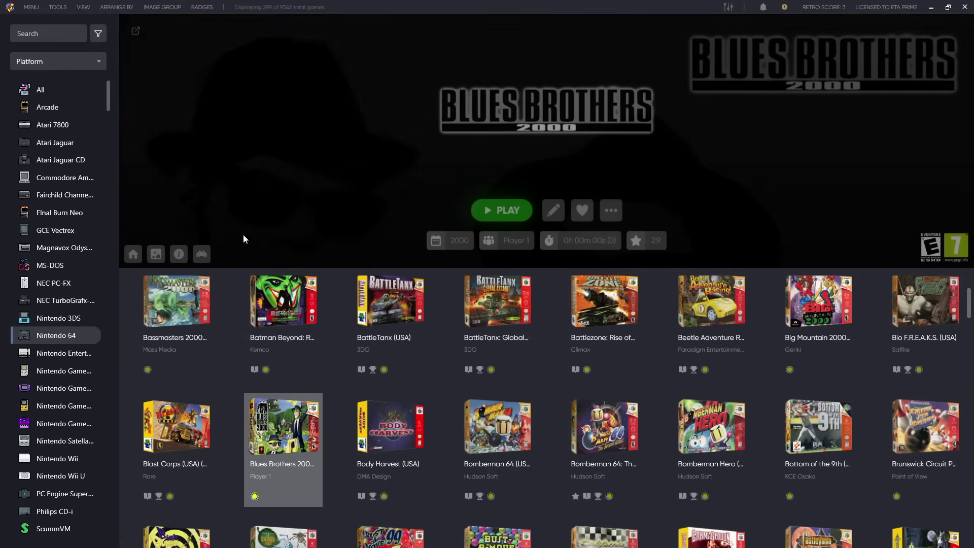
key(Right)
key(Right)
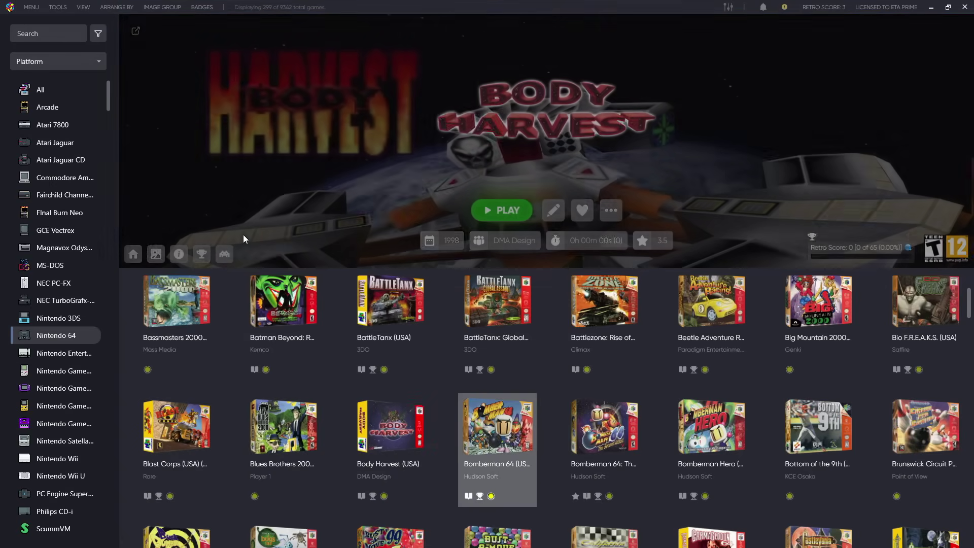
key(Right)
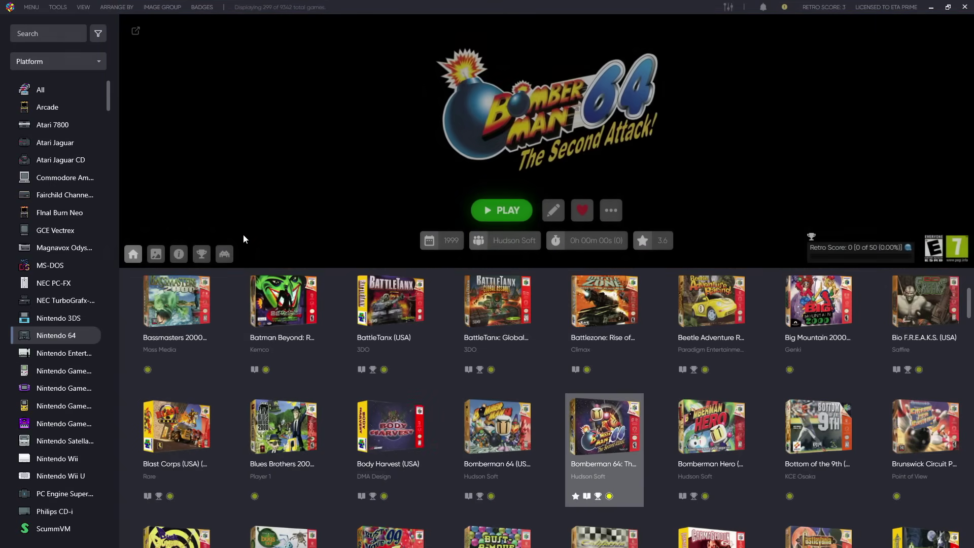
key(Right)
key(Right)
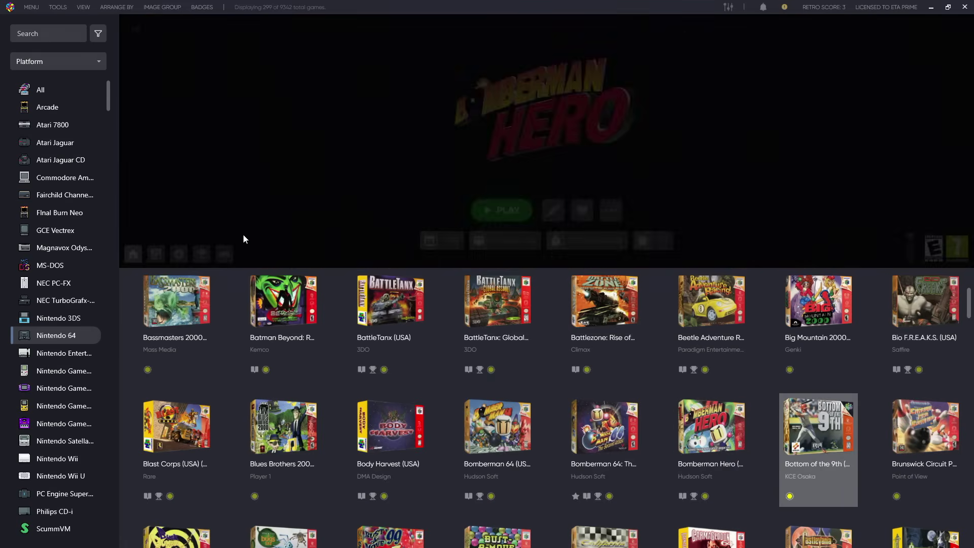
key(Right)
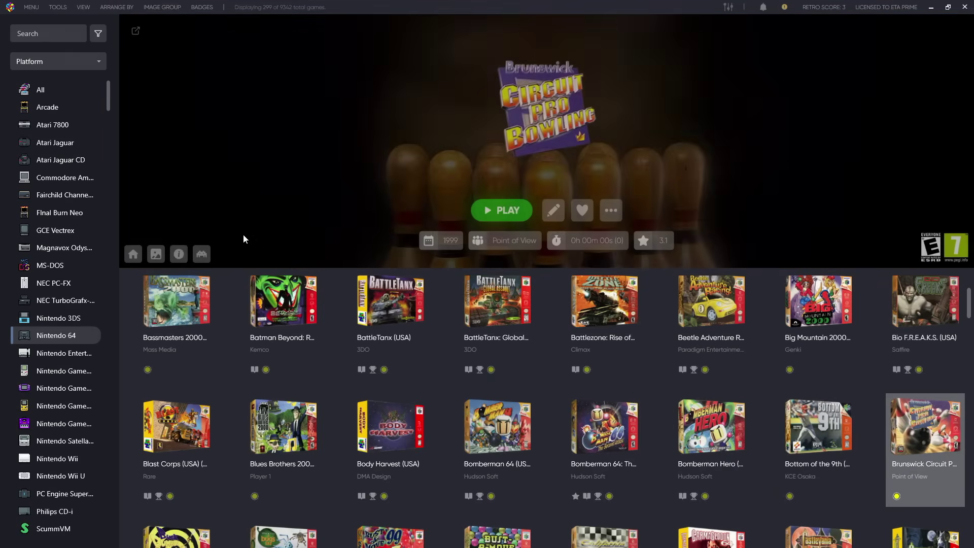
key(Down)
key(Left)
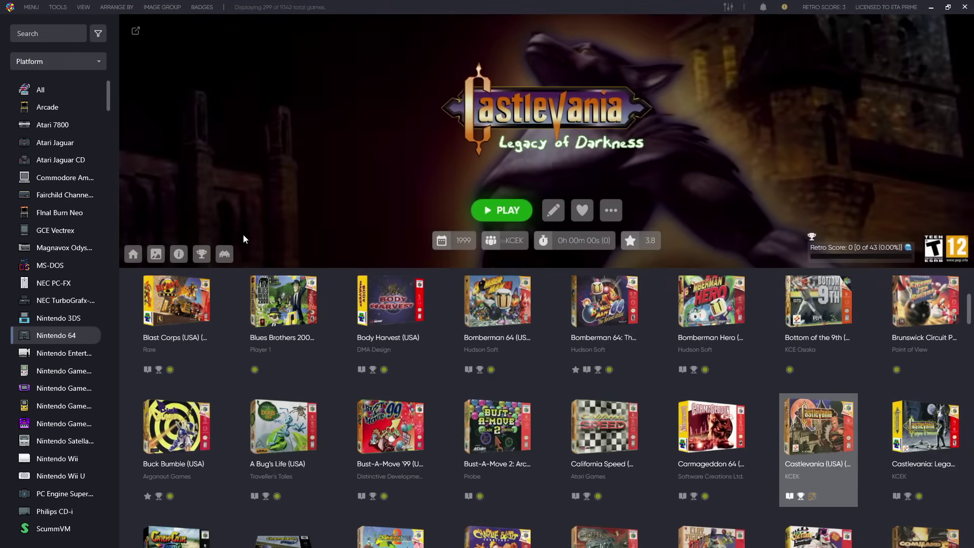
key(Left)
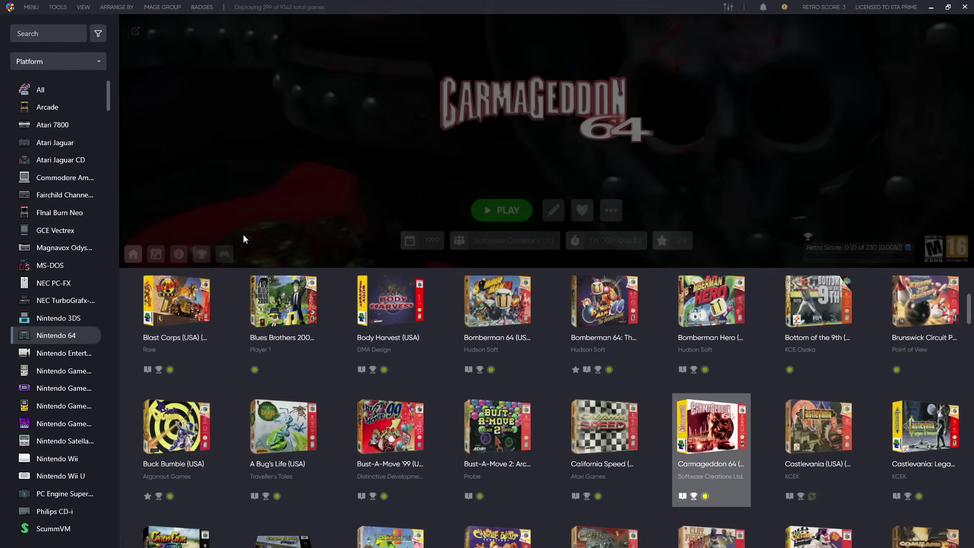
key(Left)
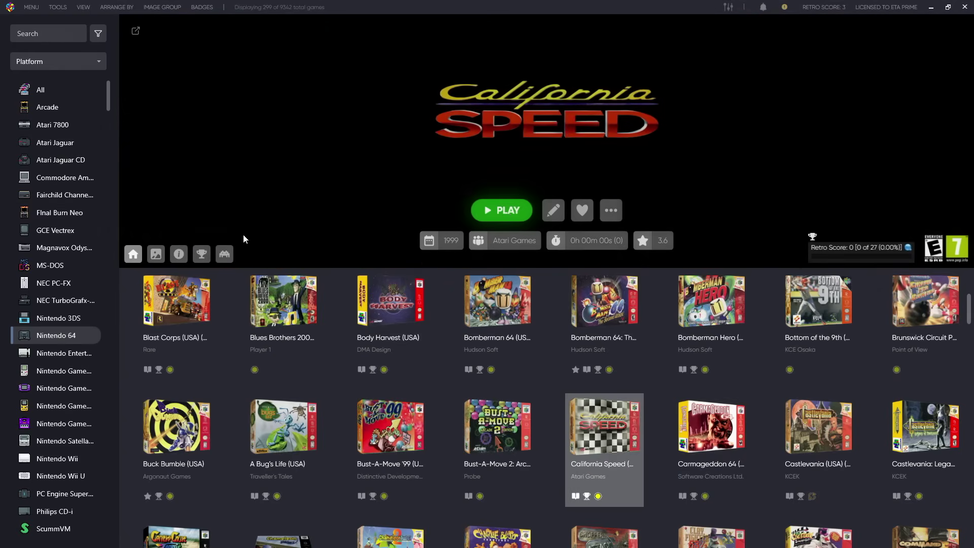
key(Left)
key(Home)
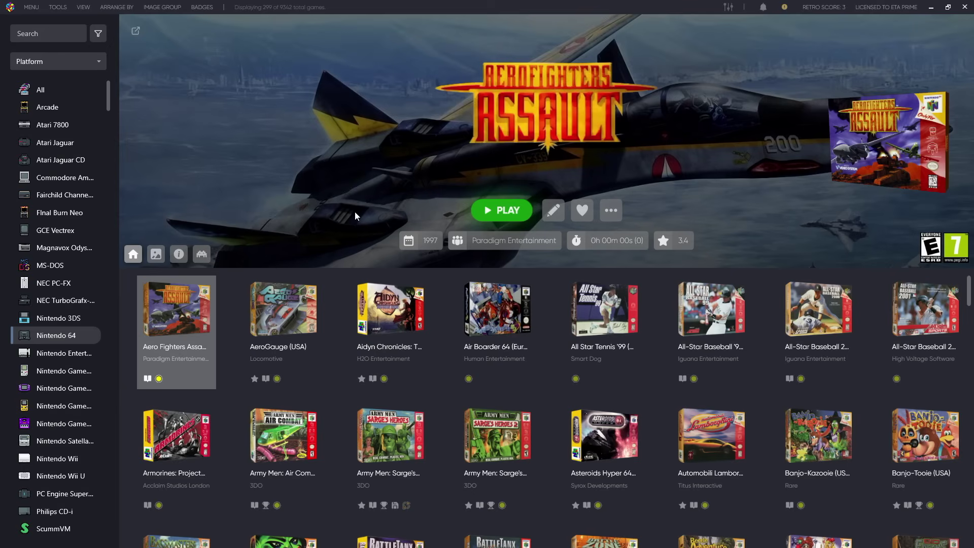
Step: Connect to RetroAchievements and run Scan Now on the library, confirming Yes
click(57, 7)
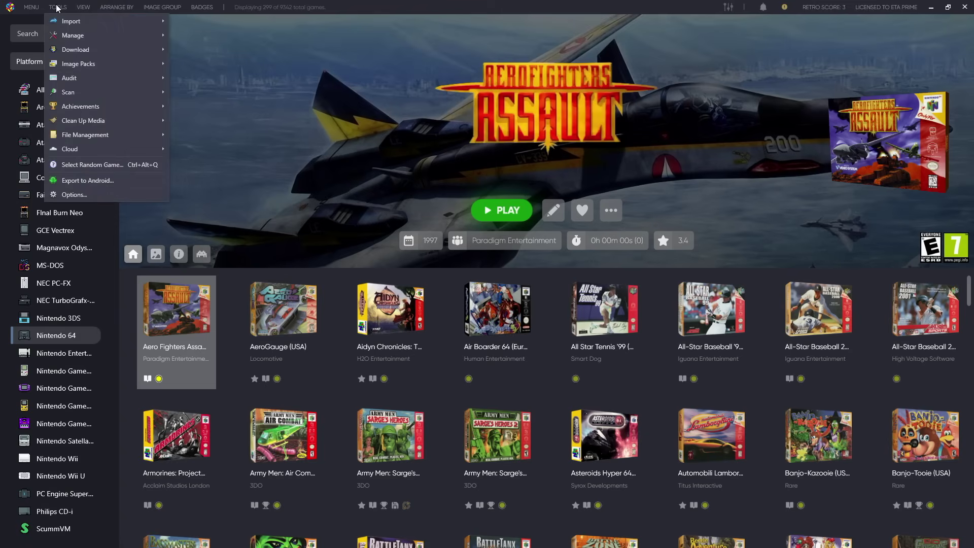
mouse_move(69, 104)
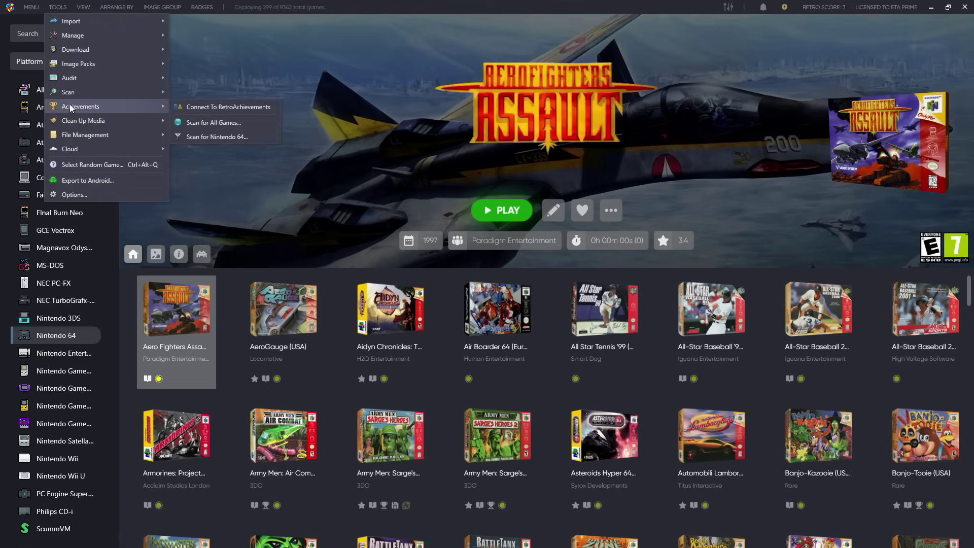
click(227, 111)
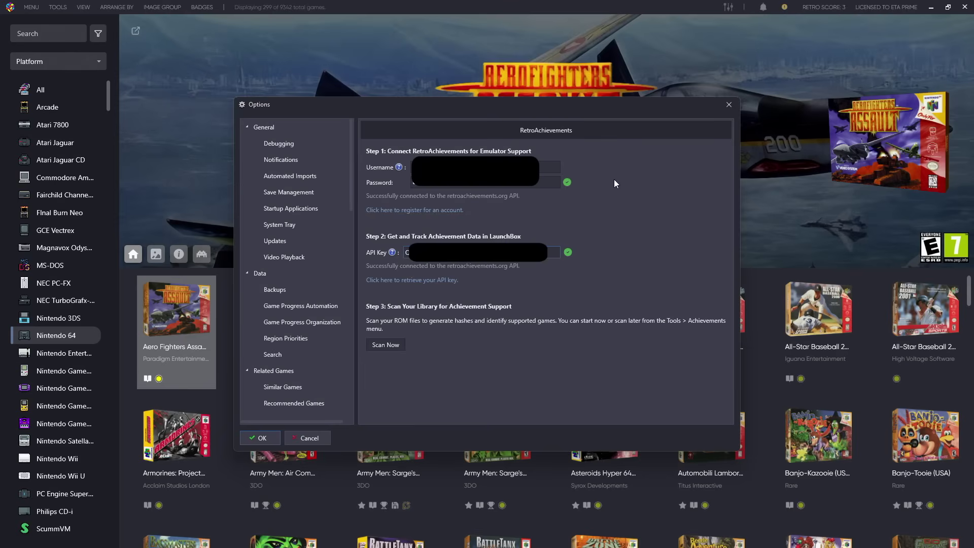
click(385, 345)
click(506, 311)
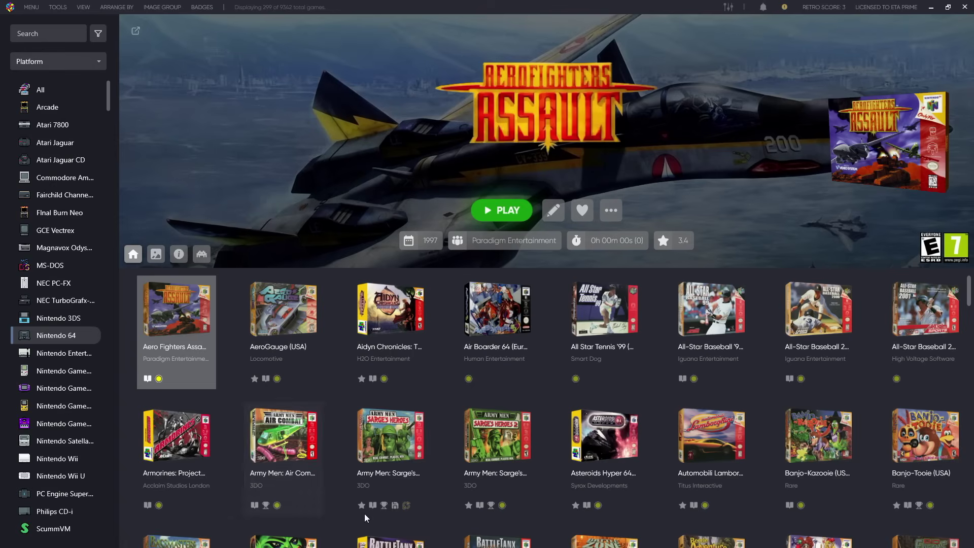
Step: Uncheck Enable Hardcore Mode in Dolphin's RetroAchievements settings, update them, and save the emulator
click(60, 8)
mouse_move(74, 36)
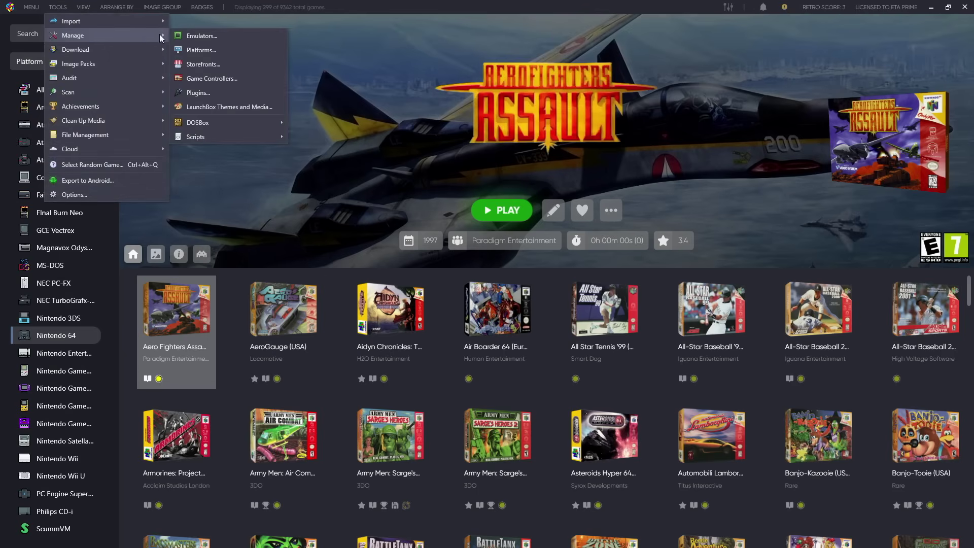
click(199, 36)
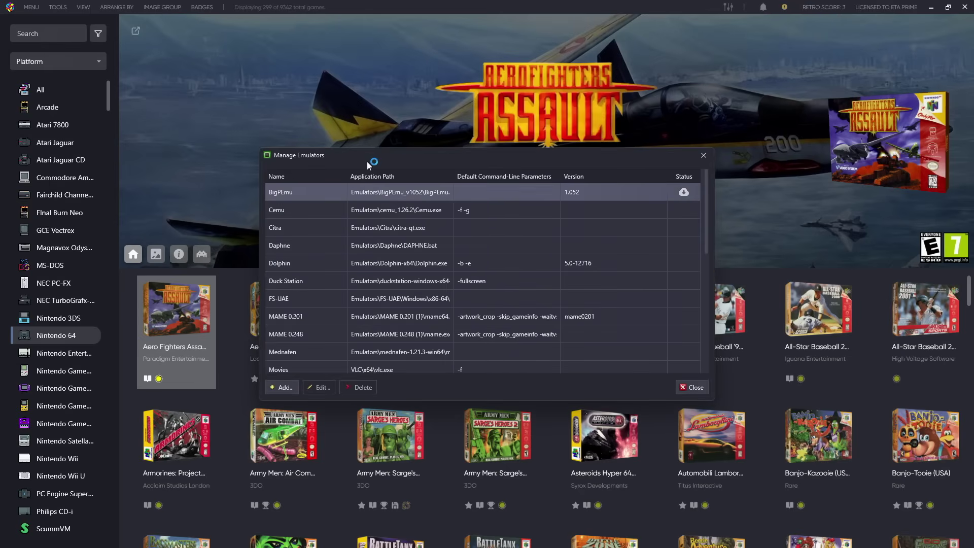
click(312, 263)
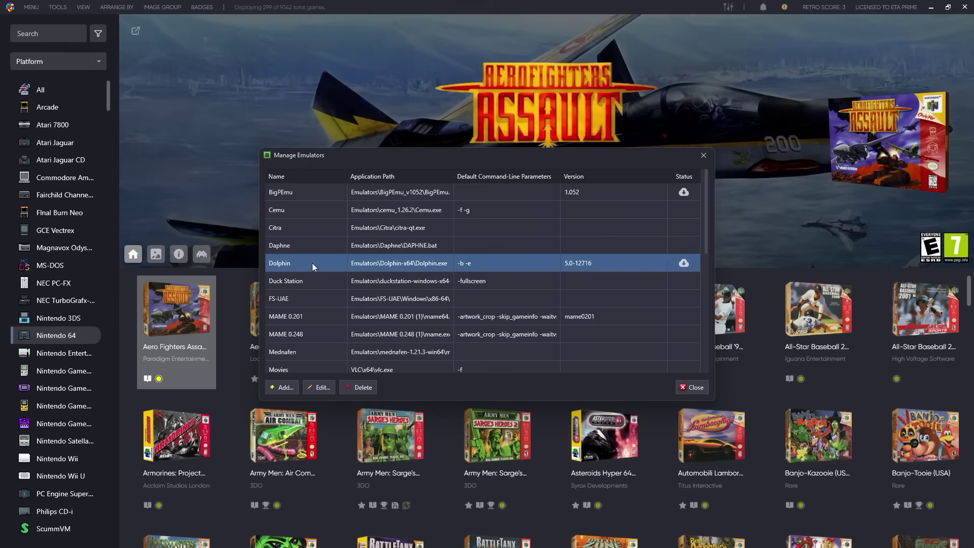
click(320, 393)
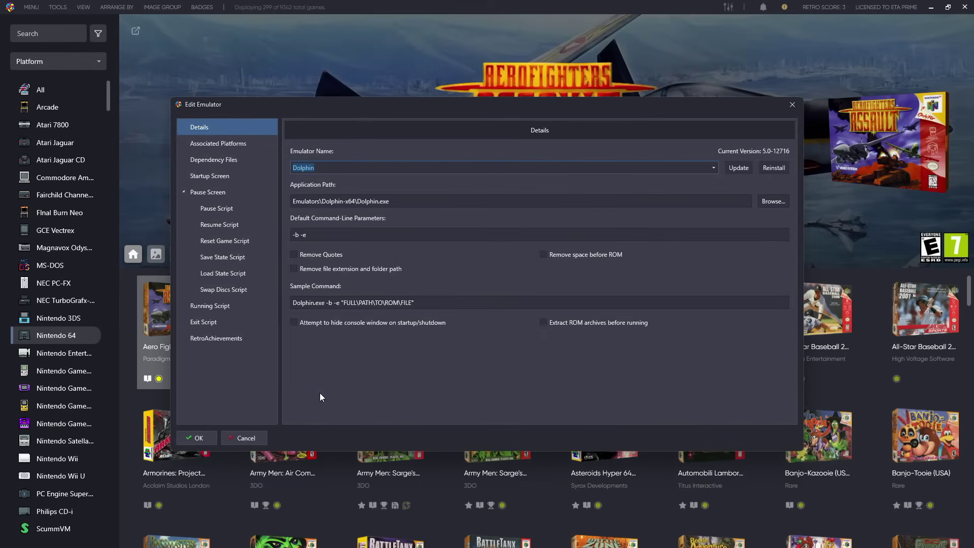
click(223, 341)
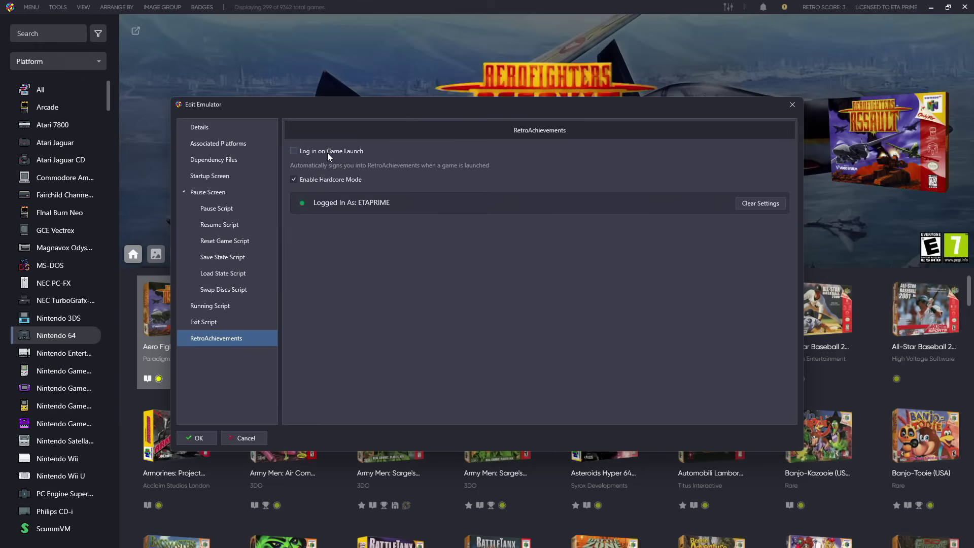
click(335, 181)
click(747, 204)
click(193, 437)
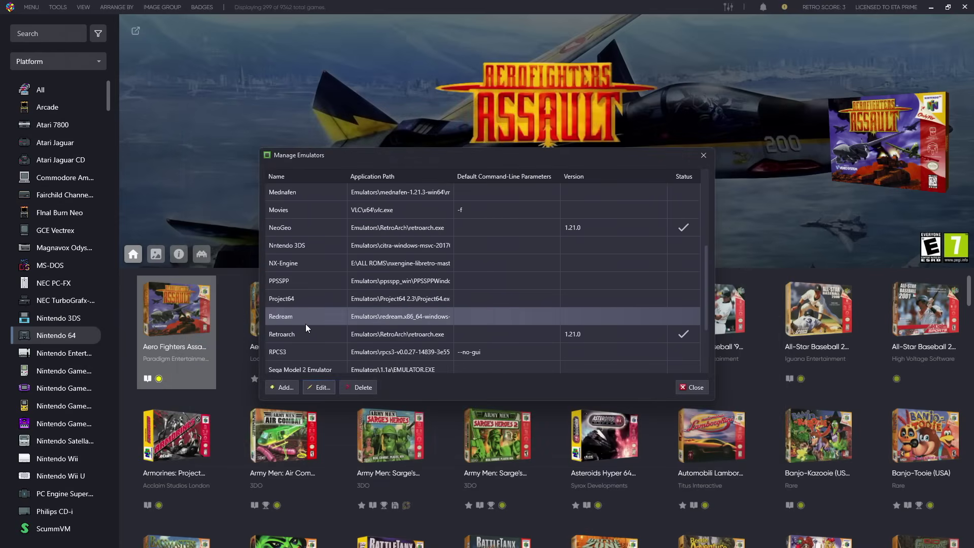
Step: Save Retroarch's RetroAchievements settings with Log in on Game Launch checked, then close Manage Emulators
click(306, 335)
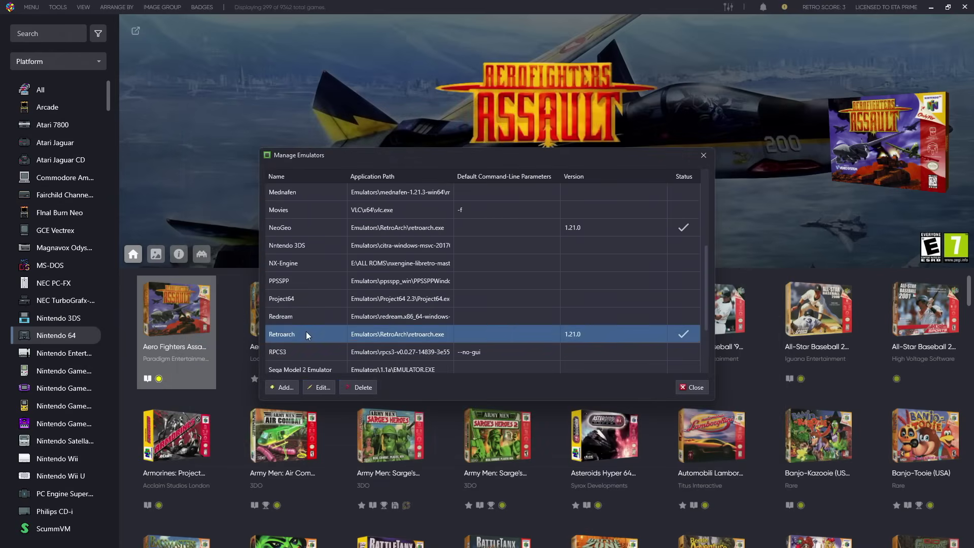
click(313, 384)
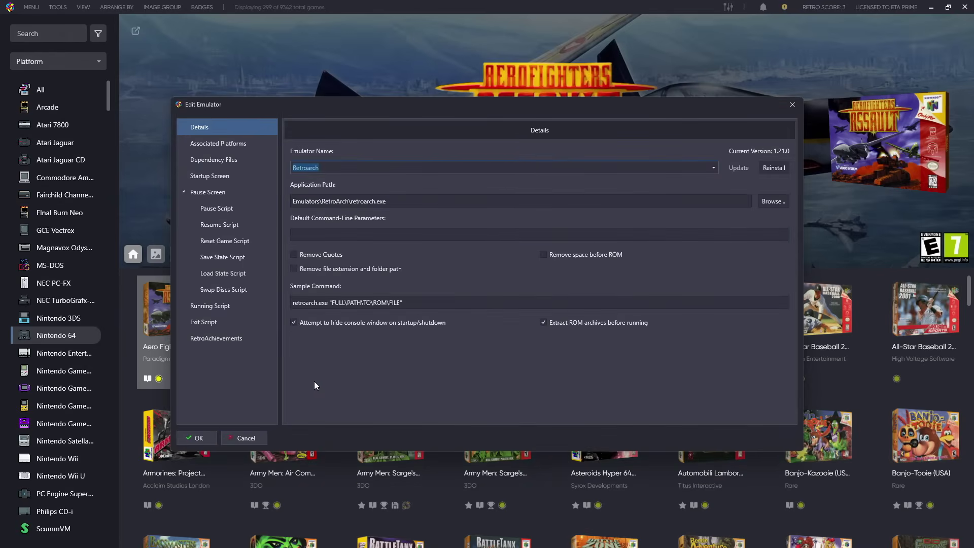
click(225, 342)
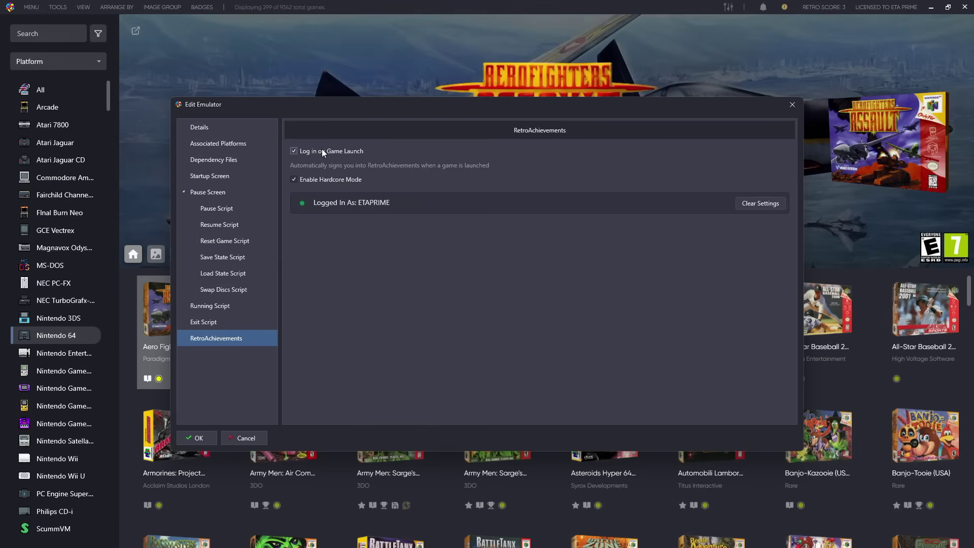
click(195, 439)
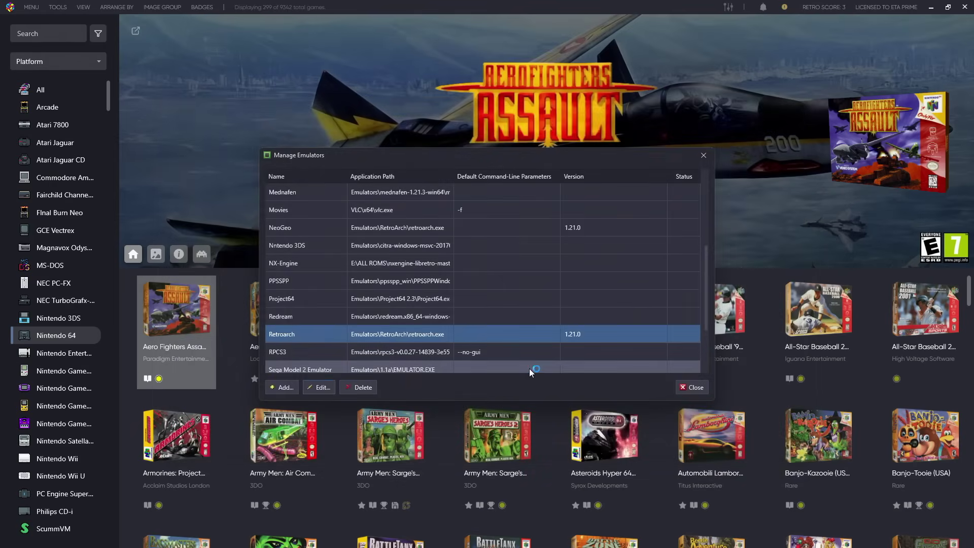
key(Escape)
Step: Confirm Enable Progress is on under View > Badges > Game Attributes, then select Army Men: Sarge's Heroes
scroll(443, 379, down, 2)
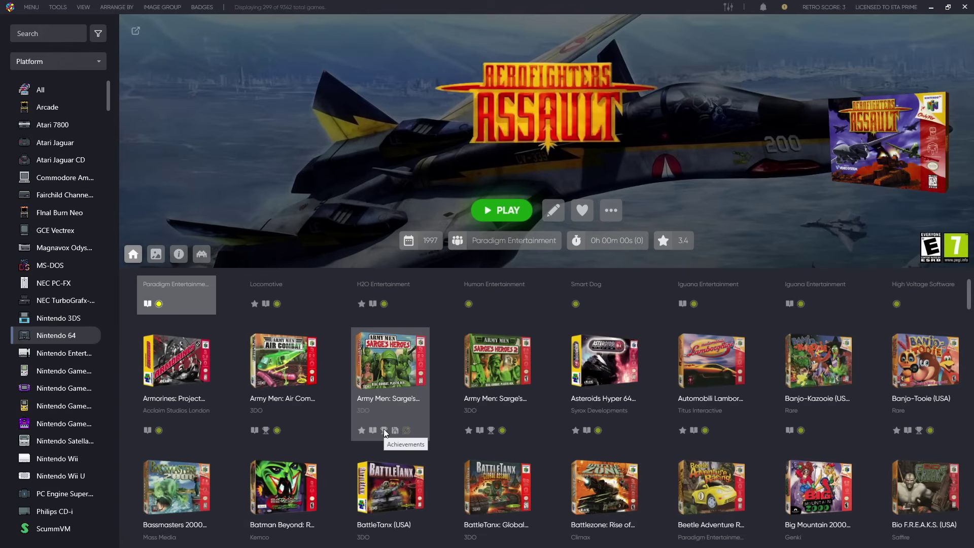
click(79, 5)
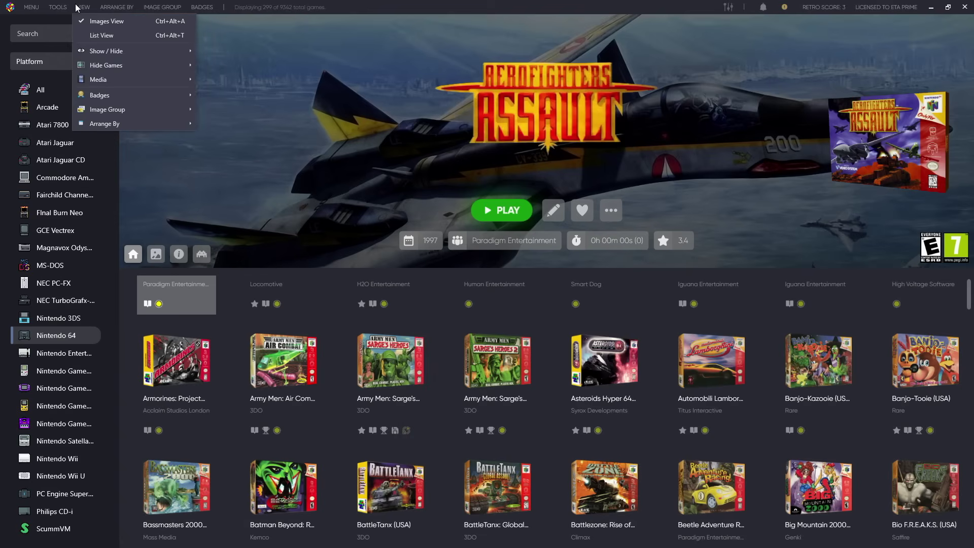
mouse_move(117, 96)
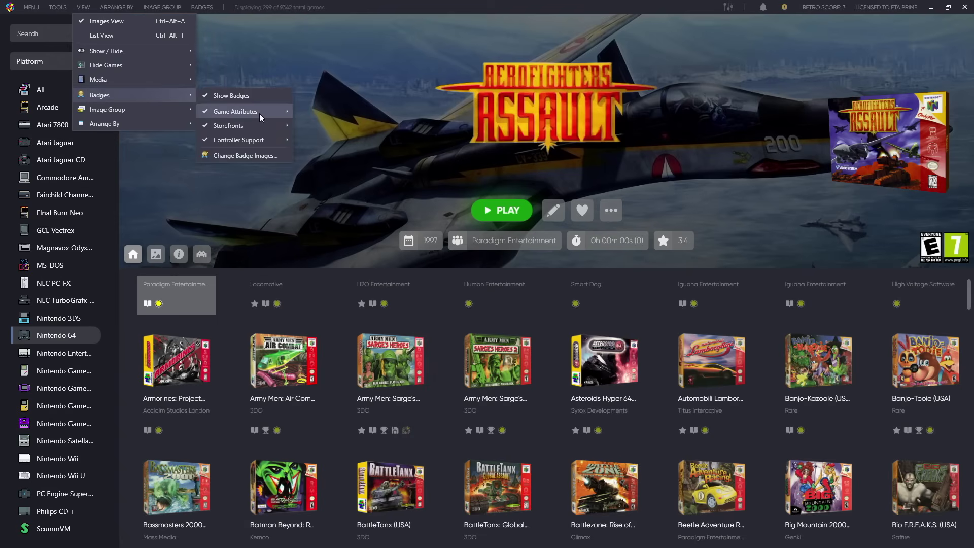
mouse_move(260, 114)
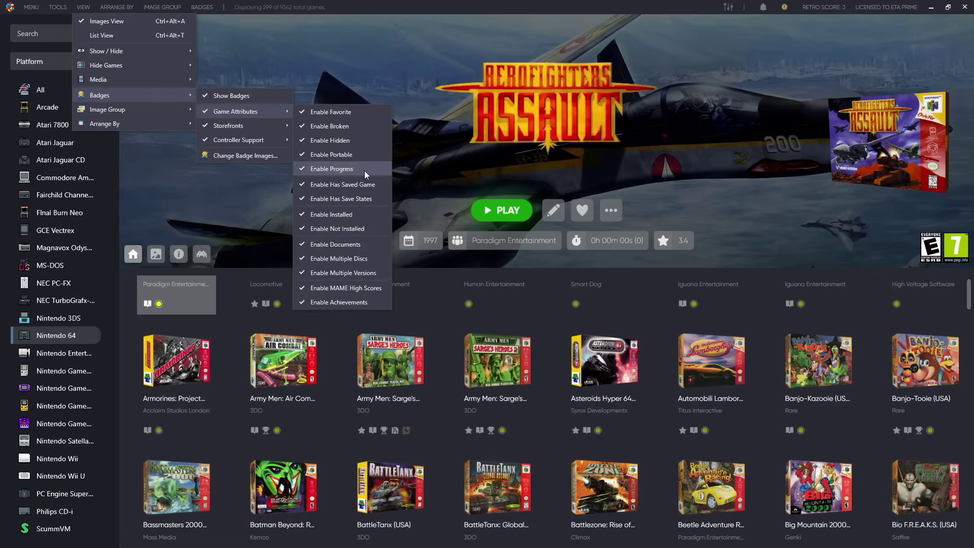
click(431, 321)
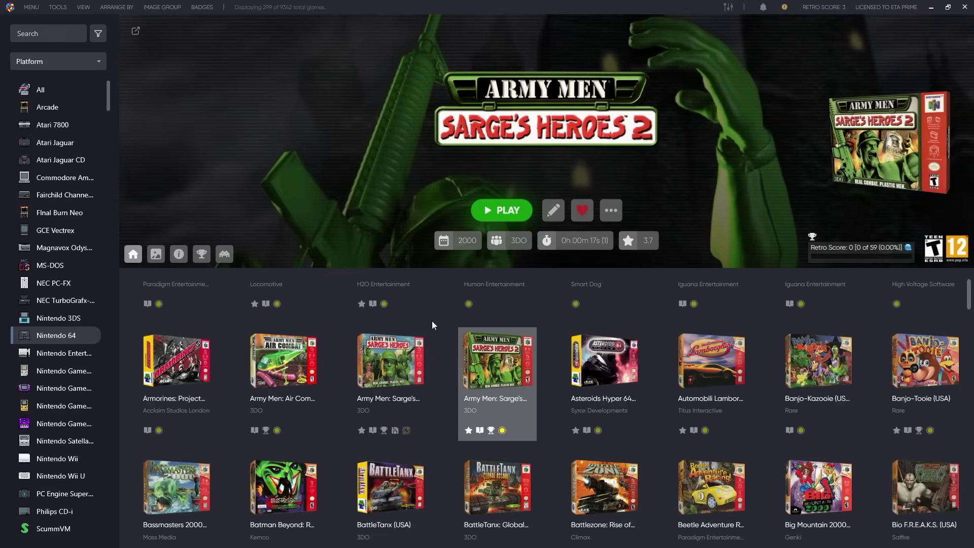
click(392, 359)
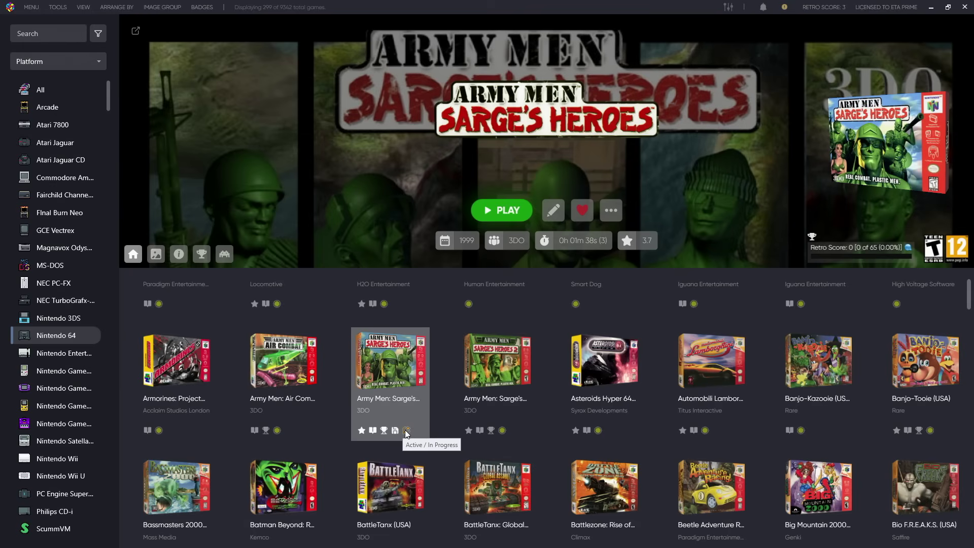
Step: Launch Army Men: Sarge's Heroes from the grid, play briefly, and exit back to LaunchBox
key(Right)
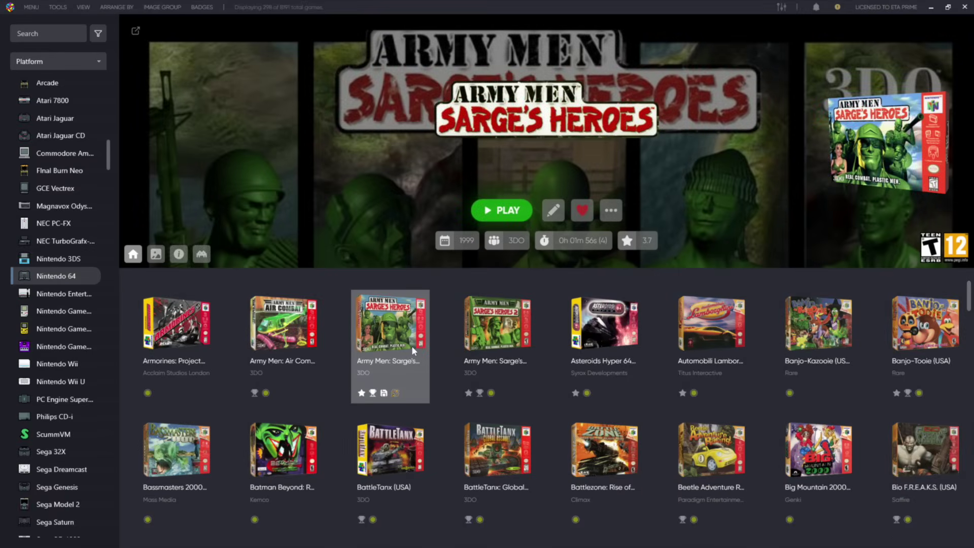
double_click(417, 374)
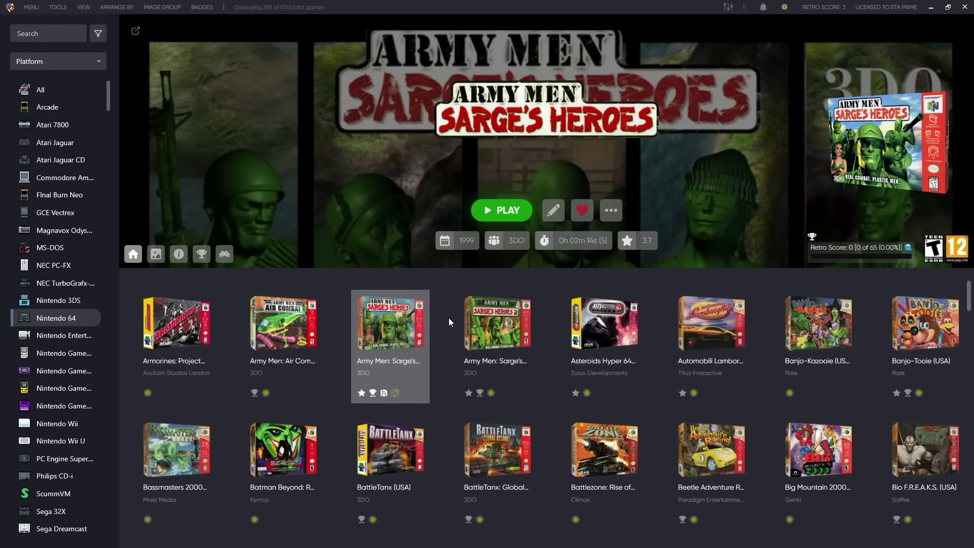
Step: Set Army Men: Sarge's Heroes' Progress to Active / Continuous in Edit Metadata/Media and save
right_click(398, 330)
mouse_move(427, 406)
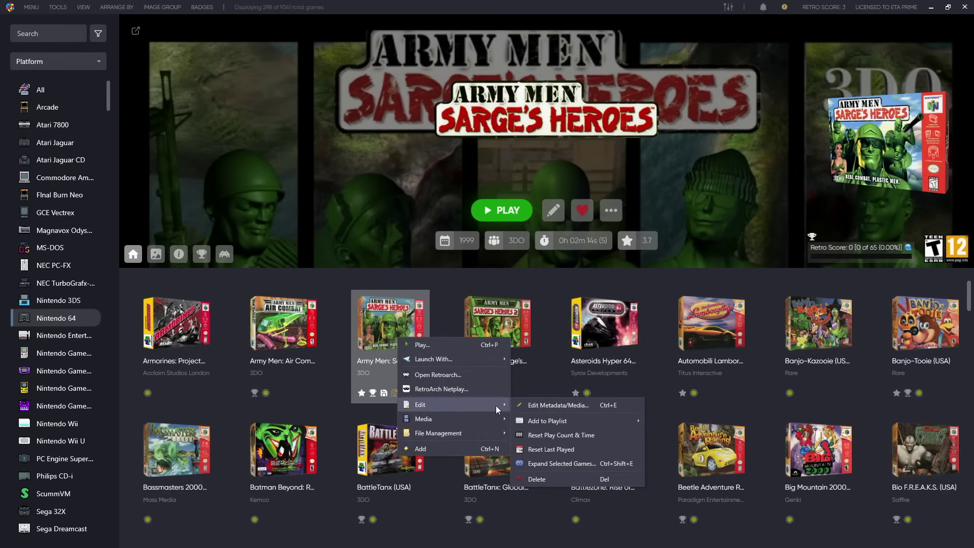
click(554, 406)
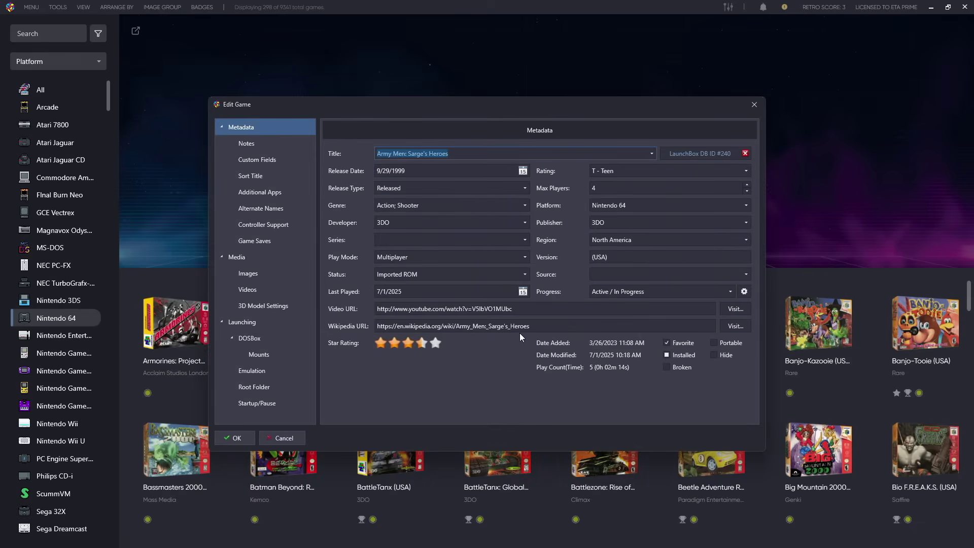
click(730, 292)
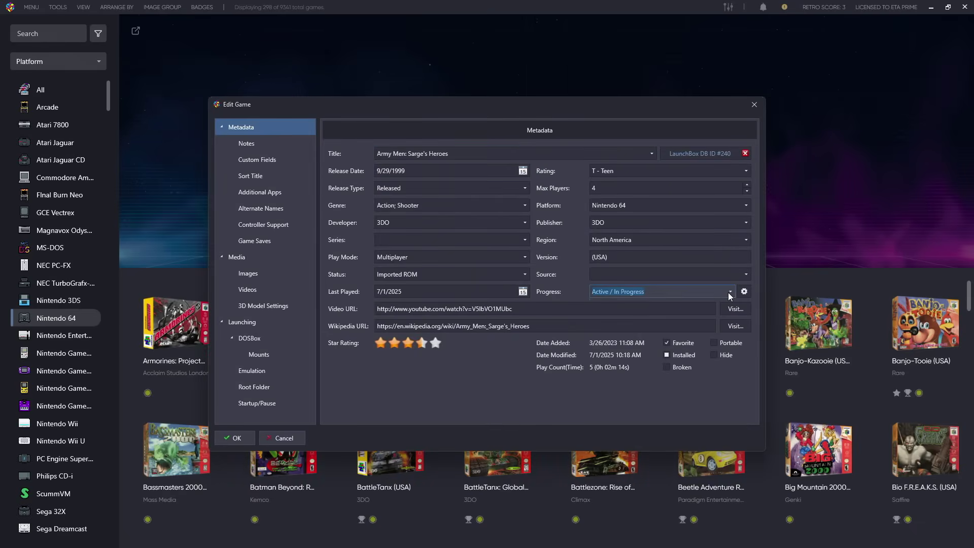
click(729, 293)
click(731, 293)
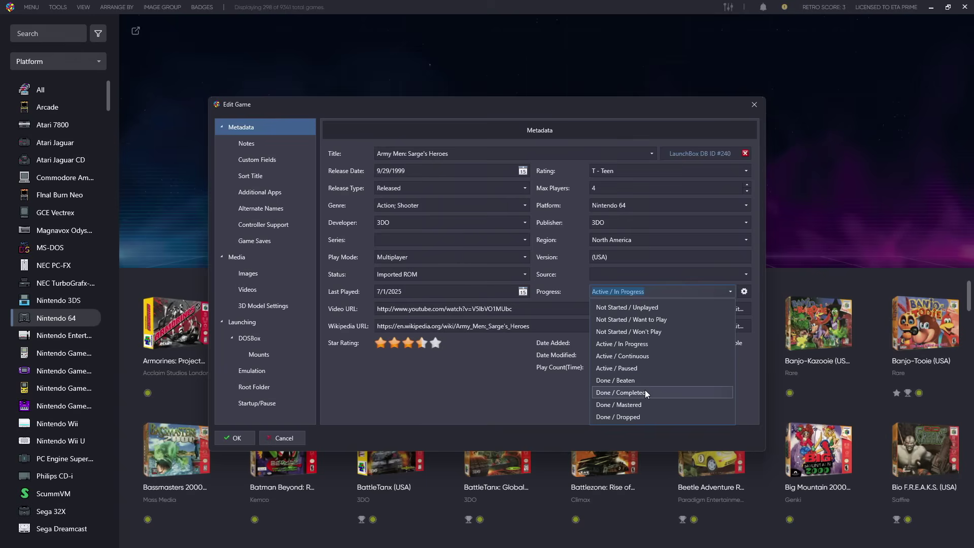
click(641, 355)
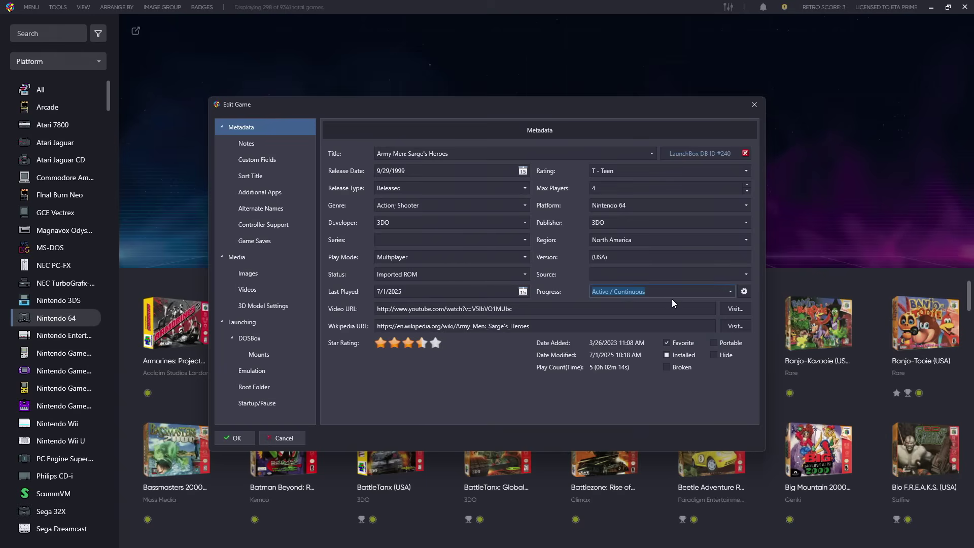
click(235, 438)
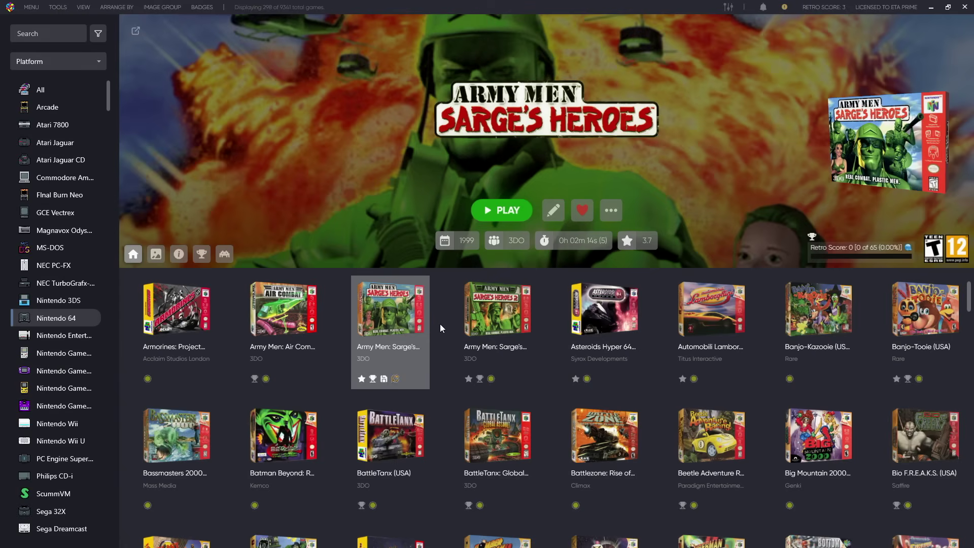
Step: Replace In Progress with Stuck in the game's Progress box, saving Active / Stuck
right_click(417, 329)
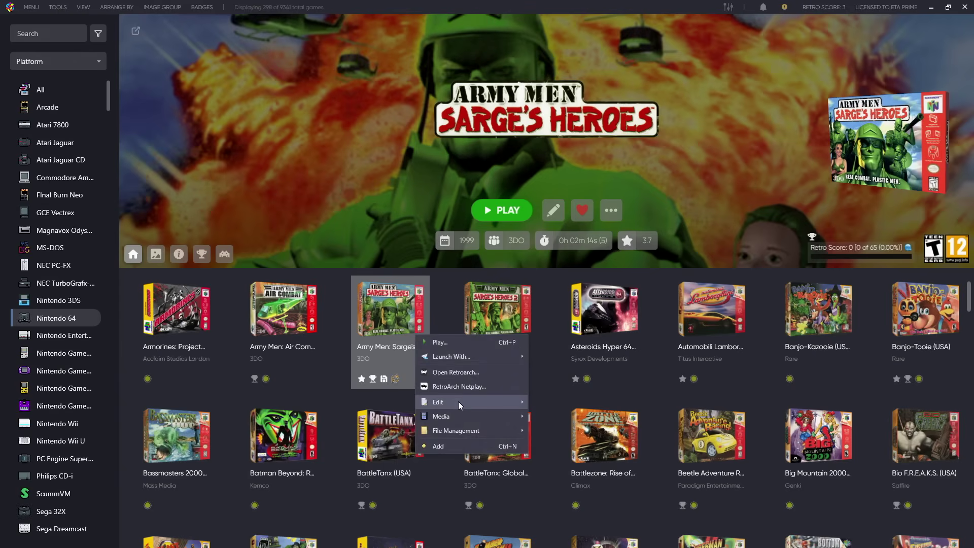
mouse_move(466, 401)
click(568, 403)
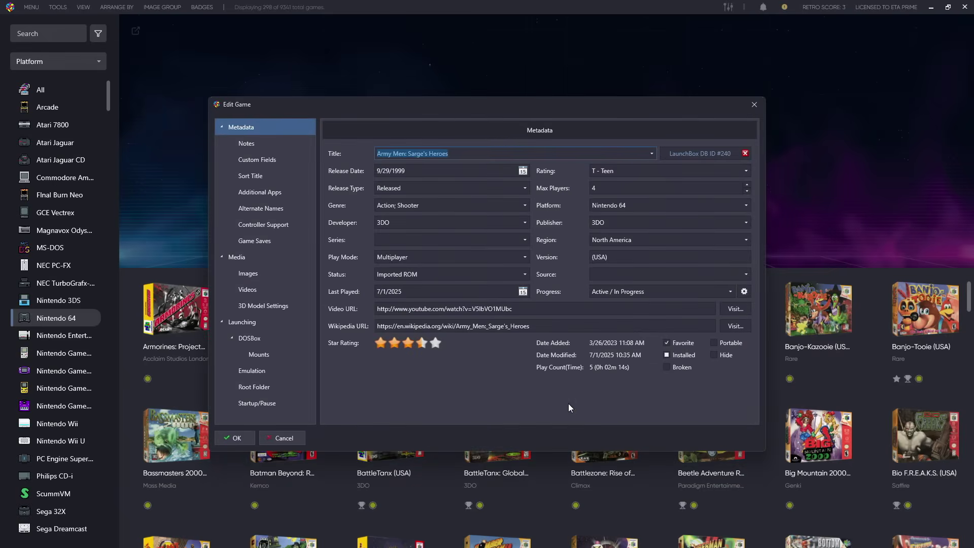
click(657, 291)
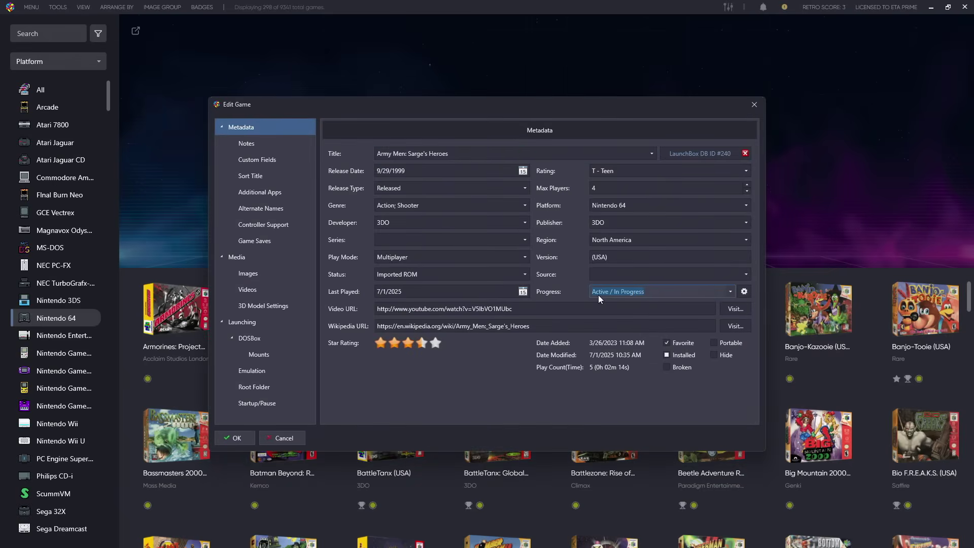
key(BackSpace)
key(BackSpace)
key(BackSpace)
key(BackSpace)
key(BackSpace)
key(BackSpace)
key(BackSpace)
key(BackSpace)
key(BackSpace)
key(BackSpace)
key(BackSpace)
text(Stuck)
click(247, 432)
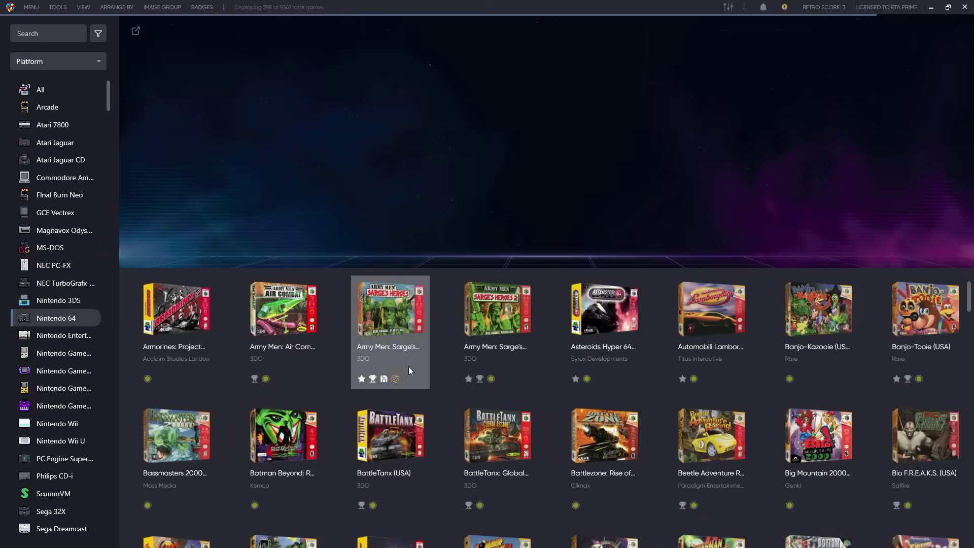
Step: Reopen Edit Metadata/Media for Army Men: Sarge's Heroes to check the new progress value
right_click(409, 366)
mouse_move(452, 437)
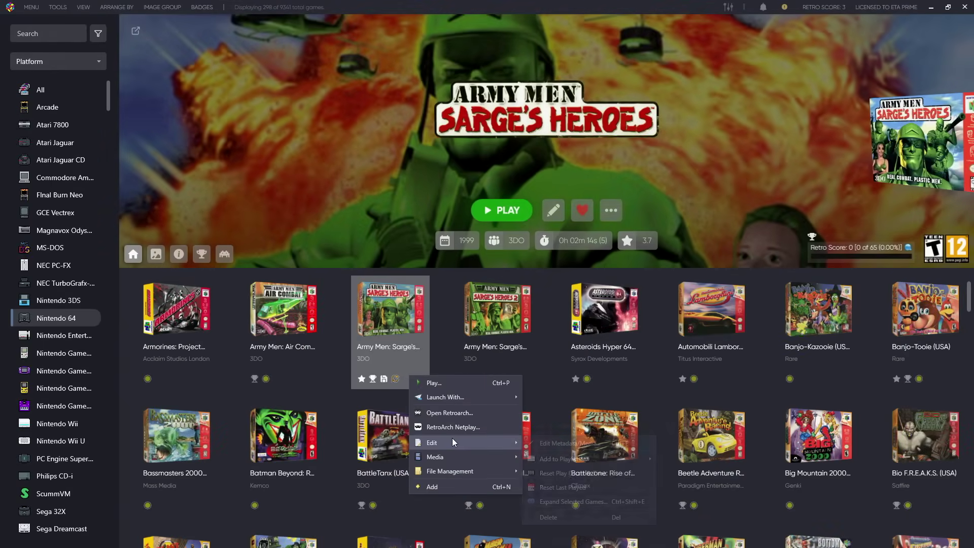
click(568, 443)
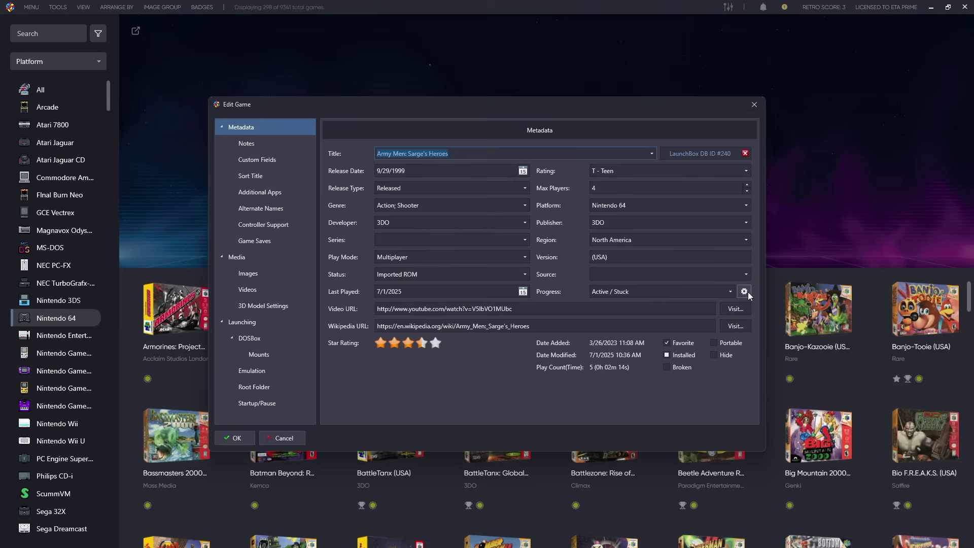
Step: Move Stuck to the top of the Active progress category and save the organization options
click(744, 292)
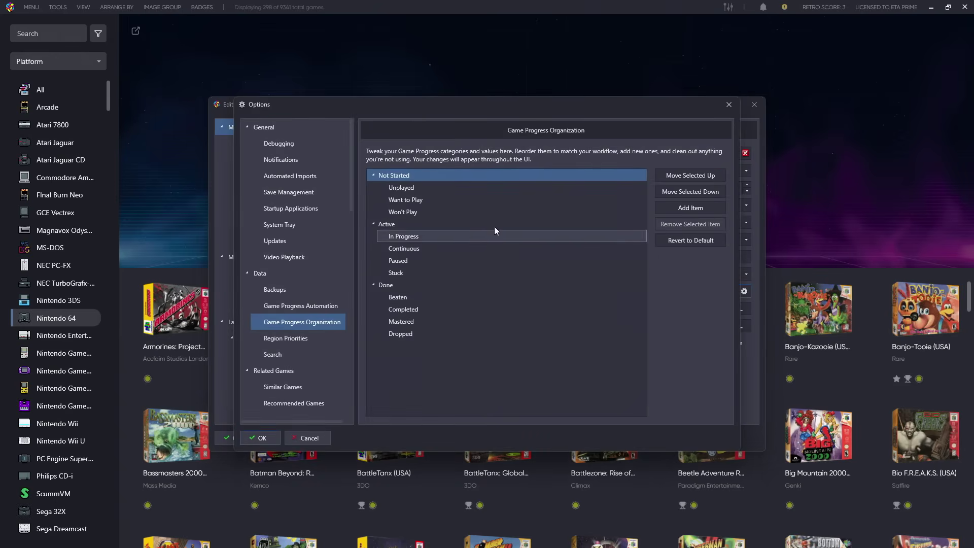
click(395, 224)
click(400, 274)
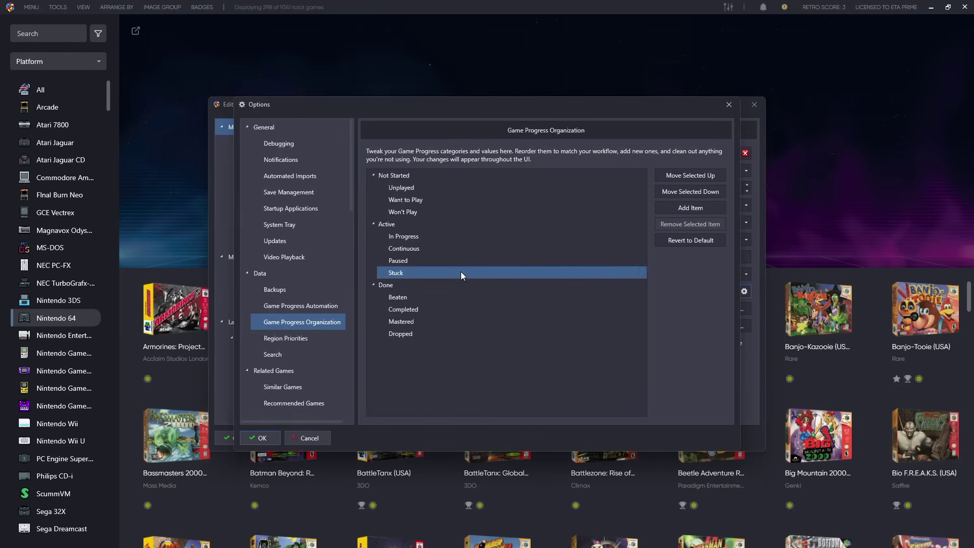
click(692, 176)
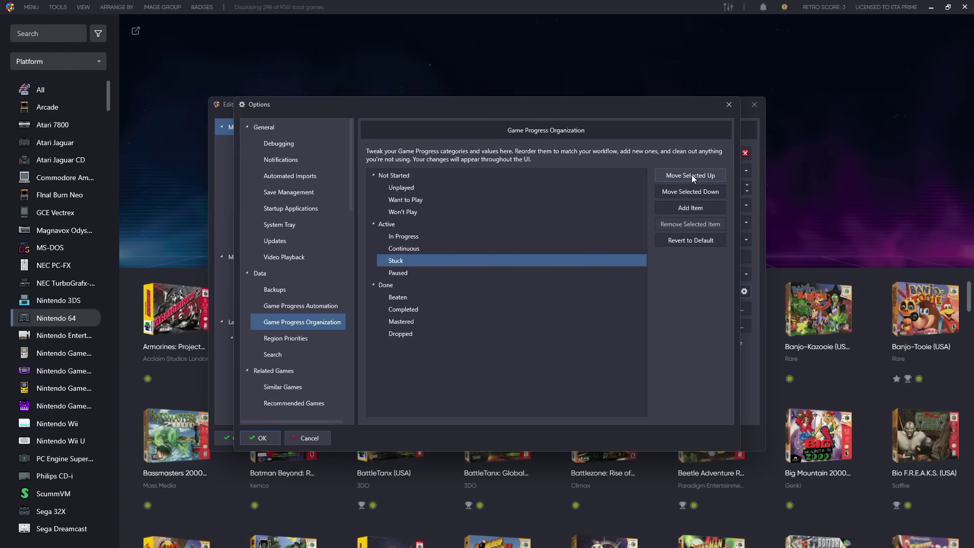
click(692, 175)
click(693, 175)
click(692, 191)
click(692, 192)
click(692, 191)
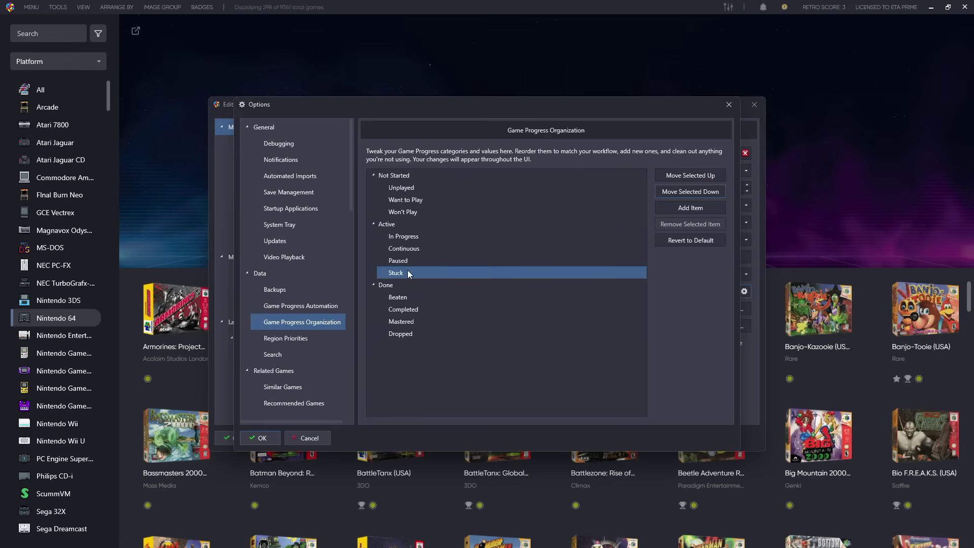
click(683, 175)
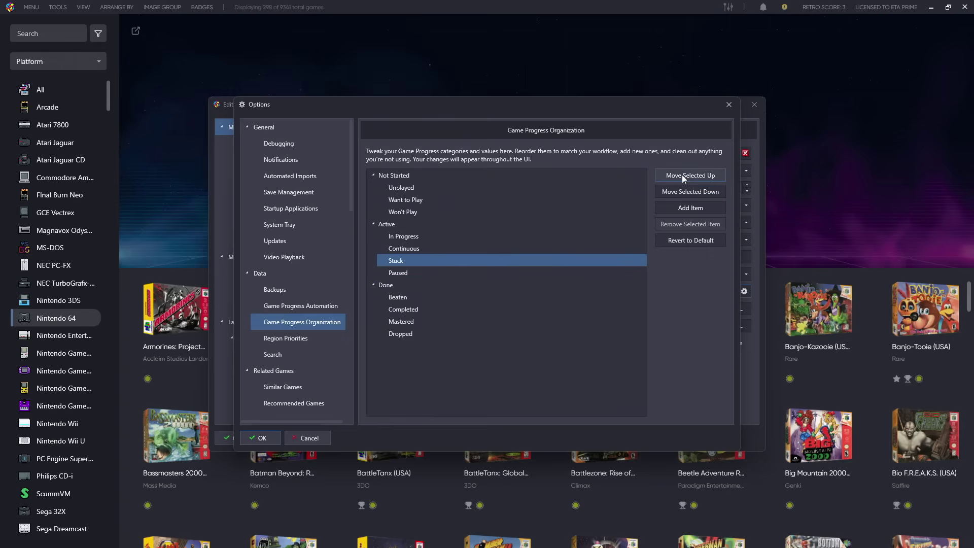
click(682, 175)
click(682, 176)
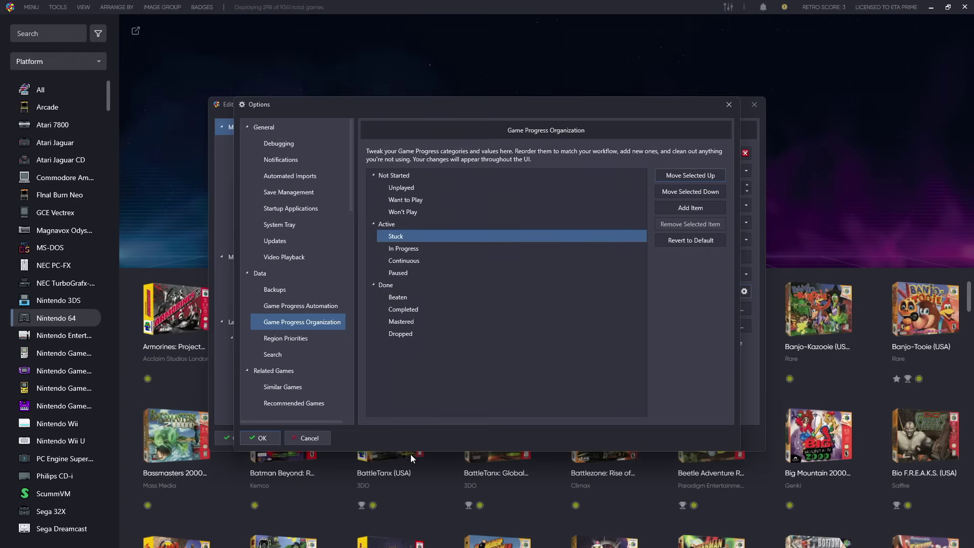
click(259, 438)
Step: Reopen the game's editor, verify Progress reads Active / Stuck, and reconfirm the progress categories
click(237, 435)
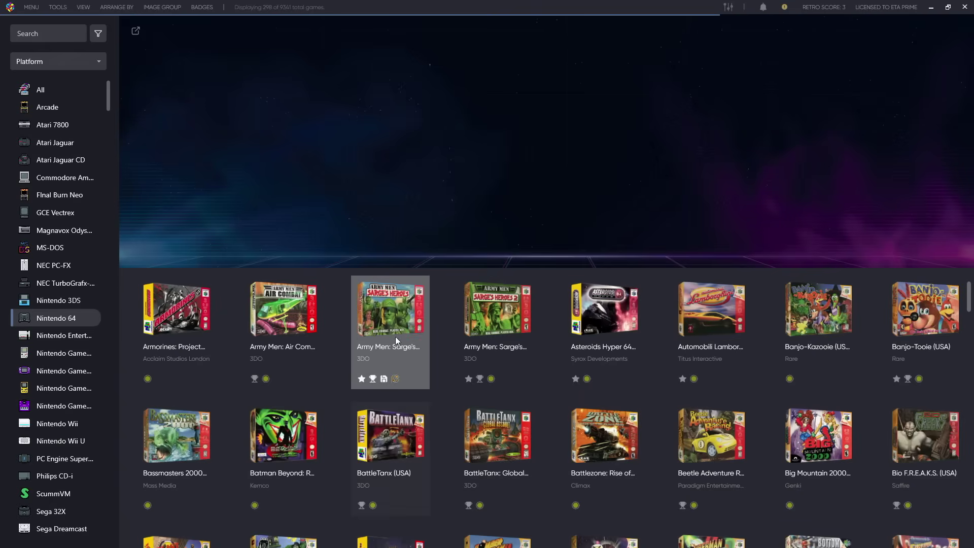
right_click(383, 324)
mouse_move(414, 398)
click(538, 398)
click(660, 291)
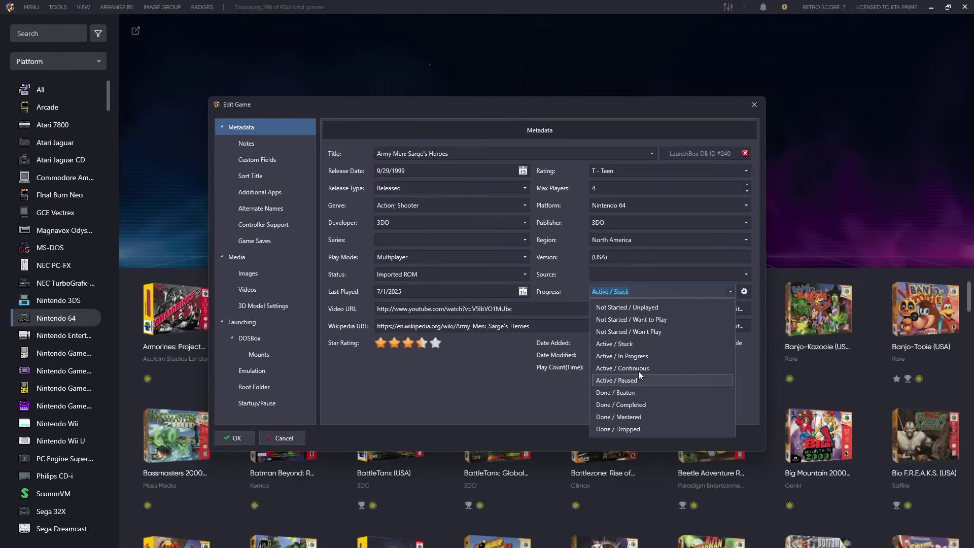
click(748, 290)
click(747, 290)
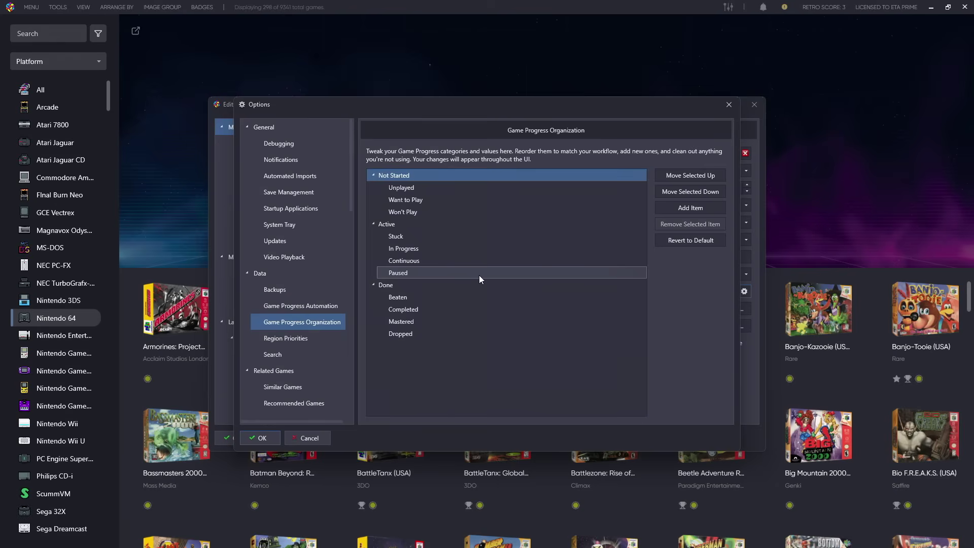
click(256, 437)
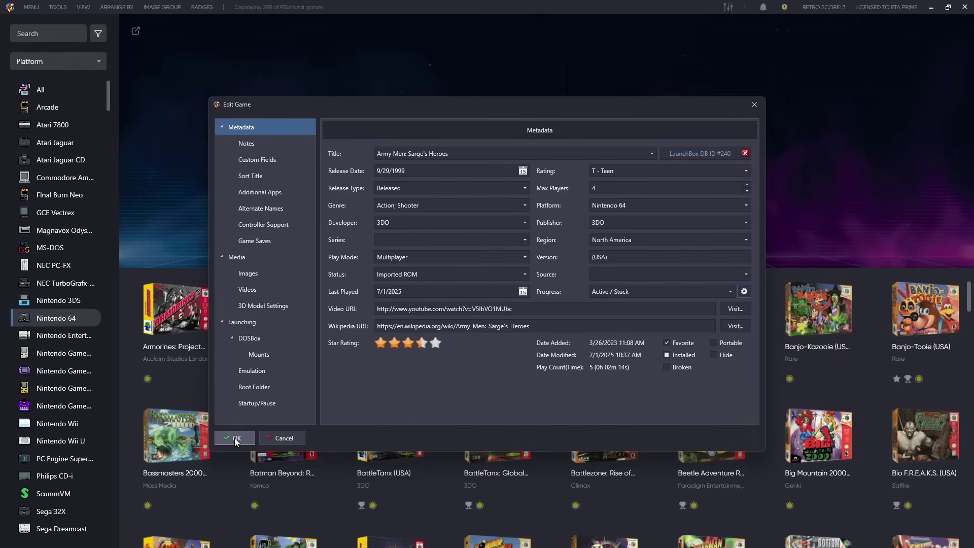
Step: Save the game's details and review the Game Progress Automation and Organization pages in Options
click(235, 439)
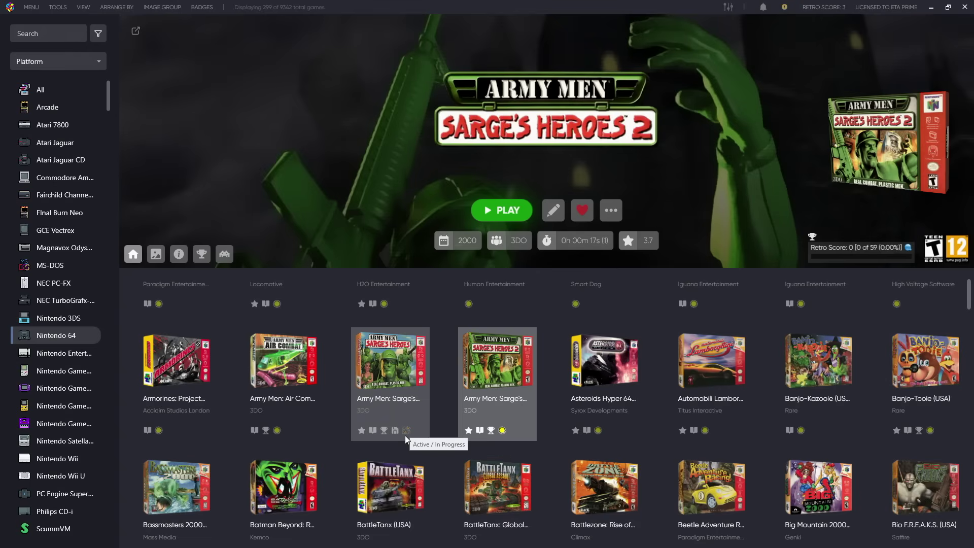
click(57, 8)
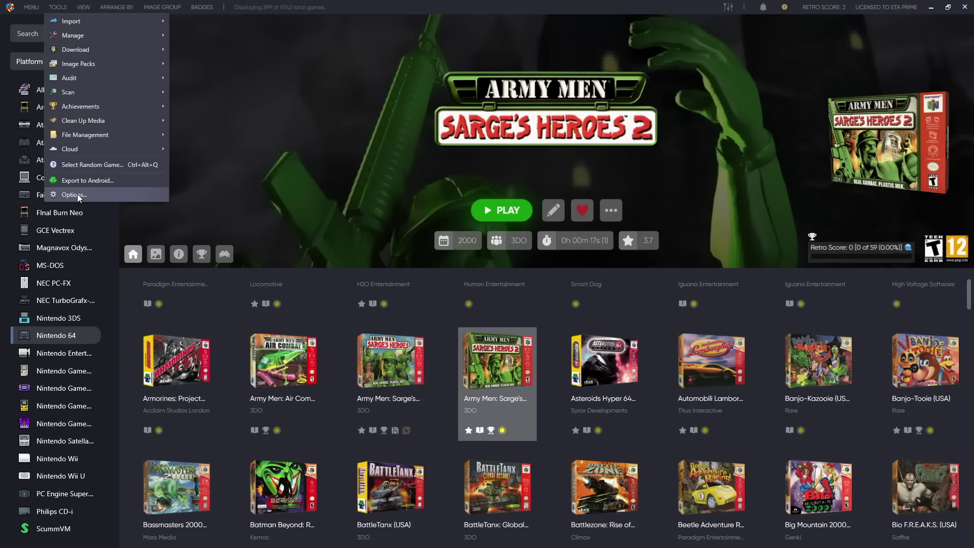
click(76, 195)
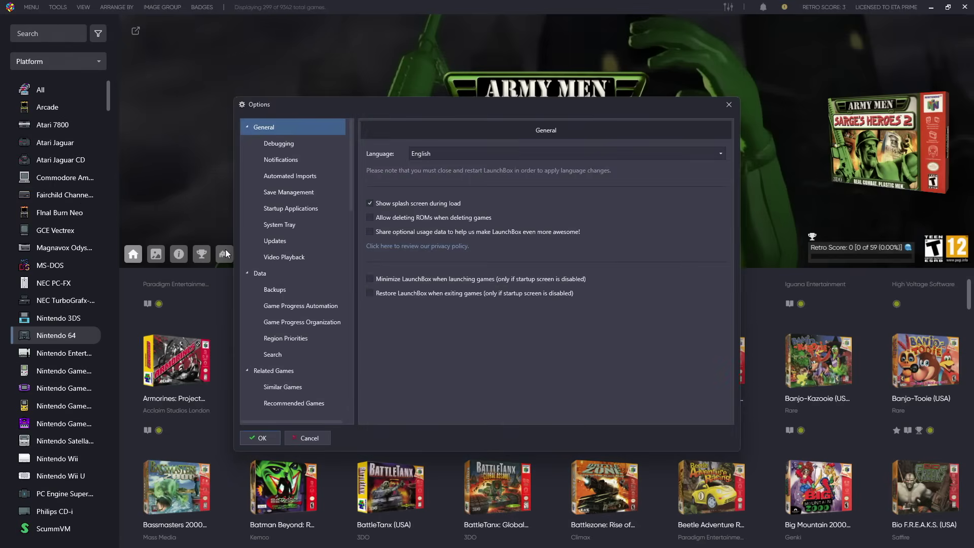
click(260, 272)
click(325, 306)
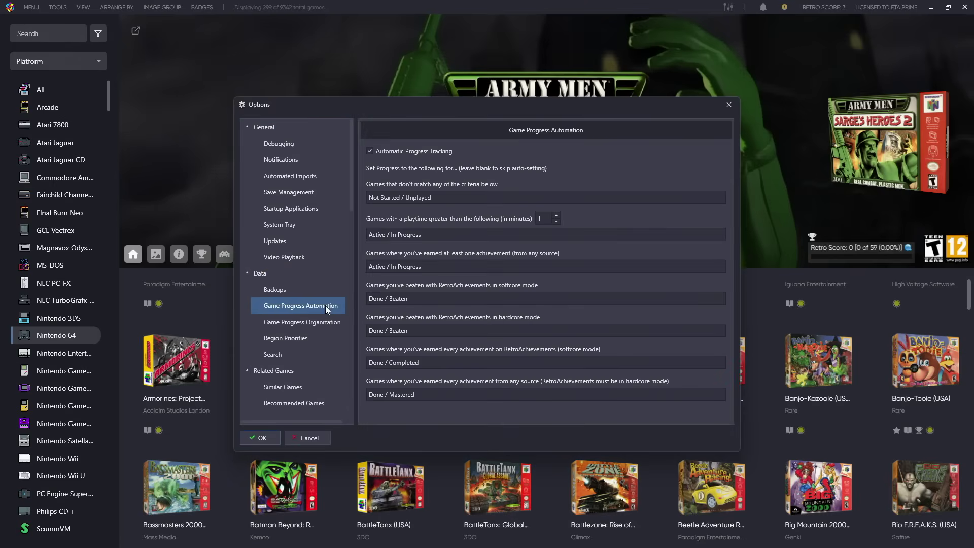
click(324, 324)
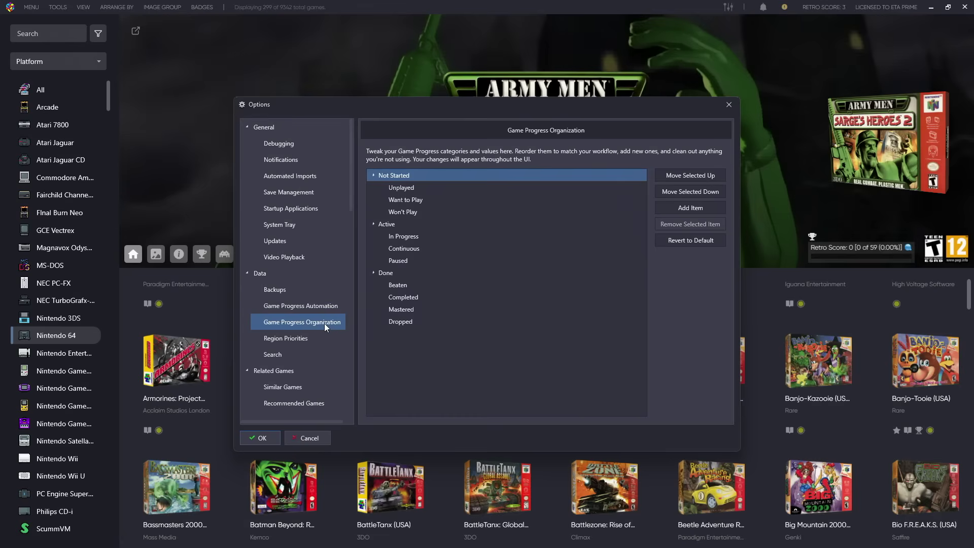
click(325, 306)
click(313, 321)
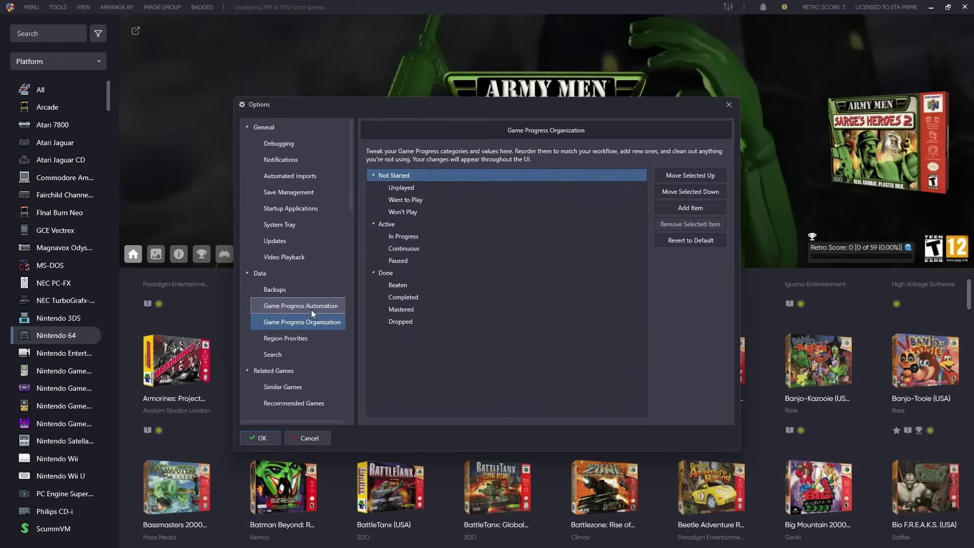
click(311, 307)
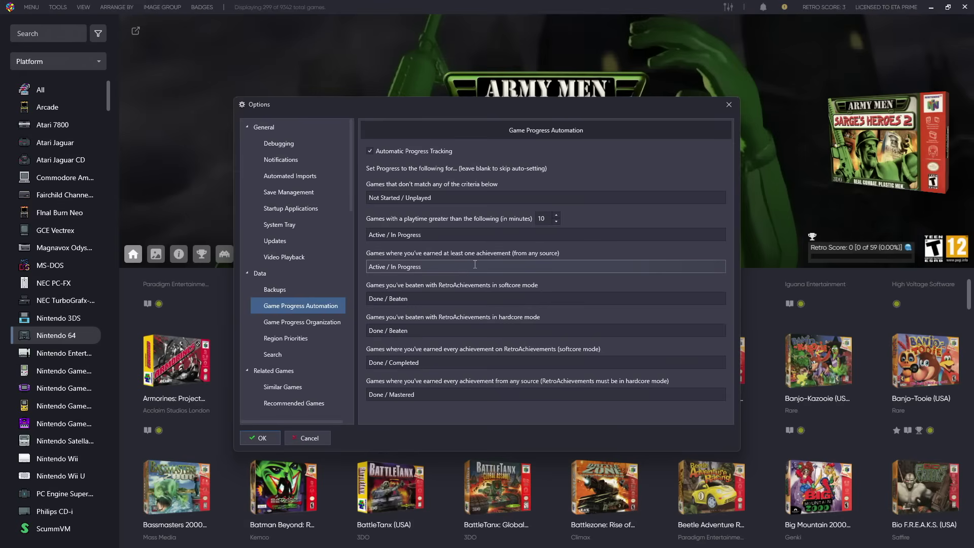
Step: Inspect the softcore beaten and mastered rules' progress values, then close Options unchanged
click(427, 298)
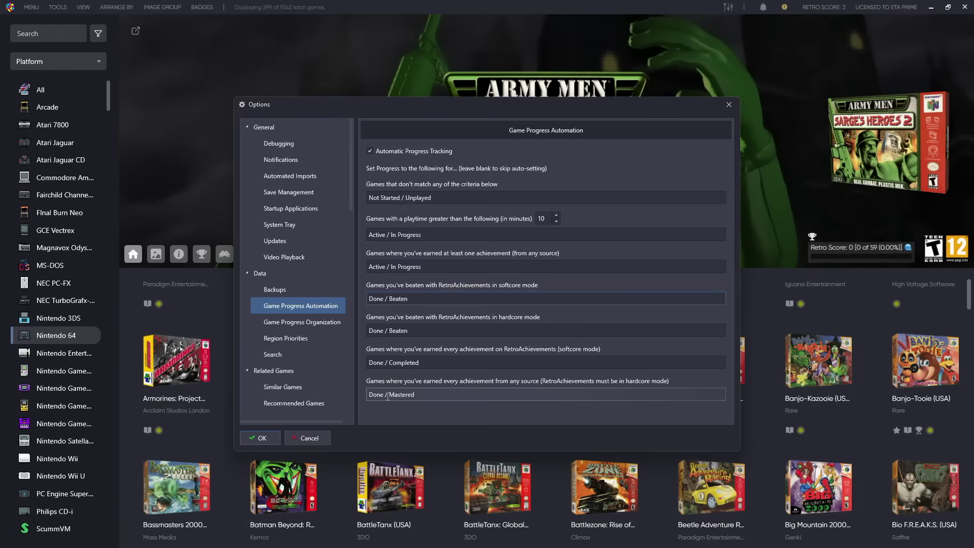
click(437, 393)
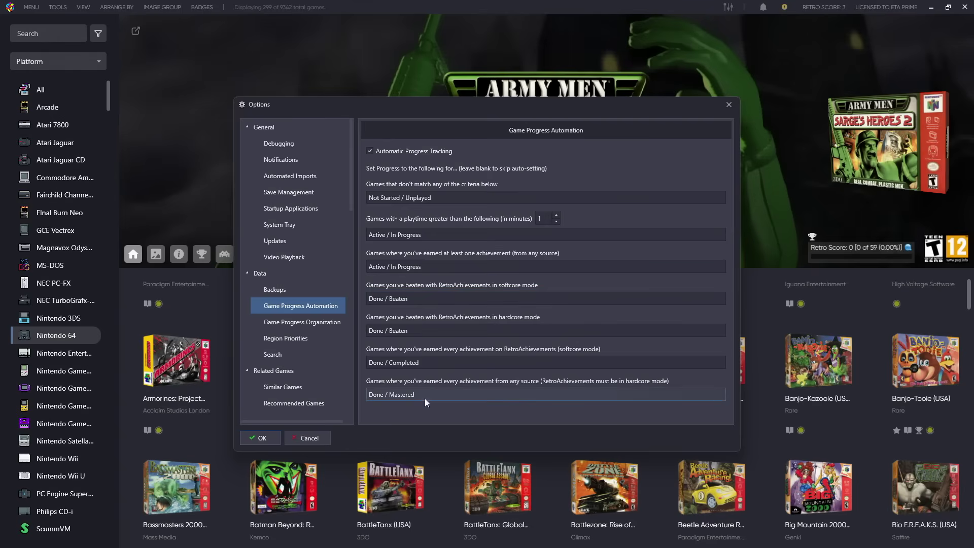
key(Return)
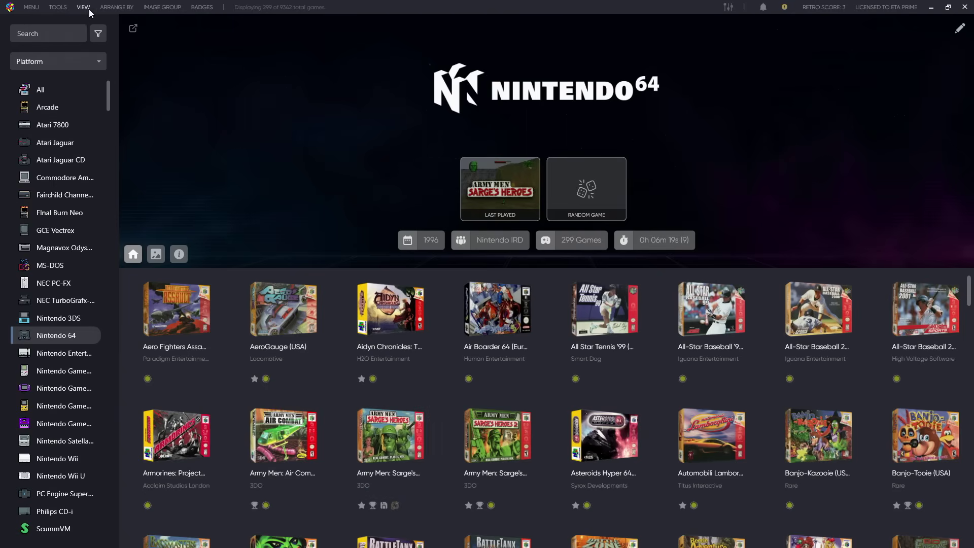
click(62, 10)
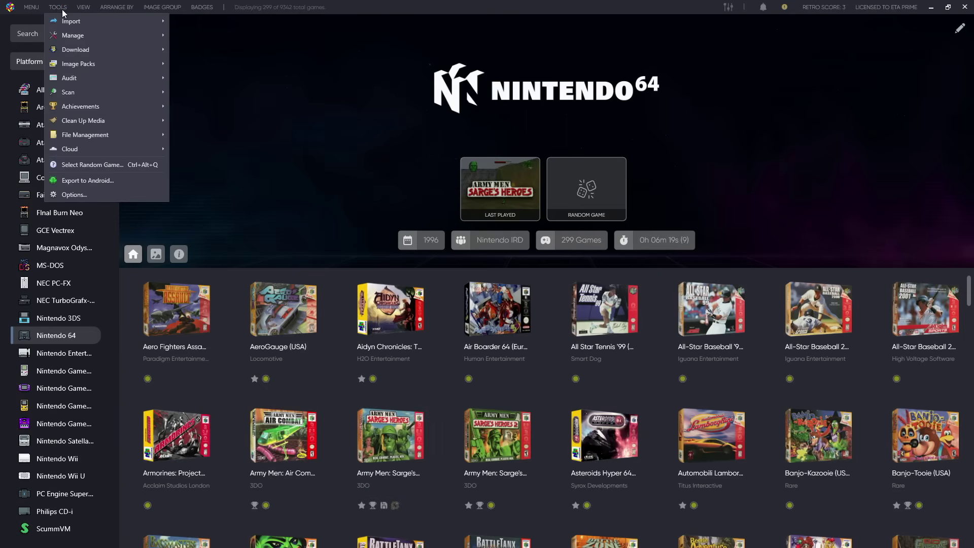
mouse_move(68, 36)
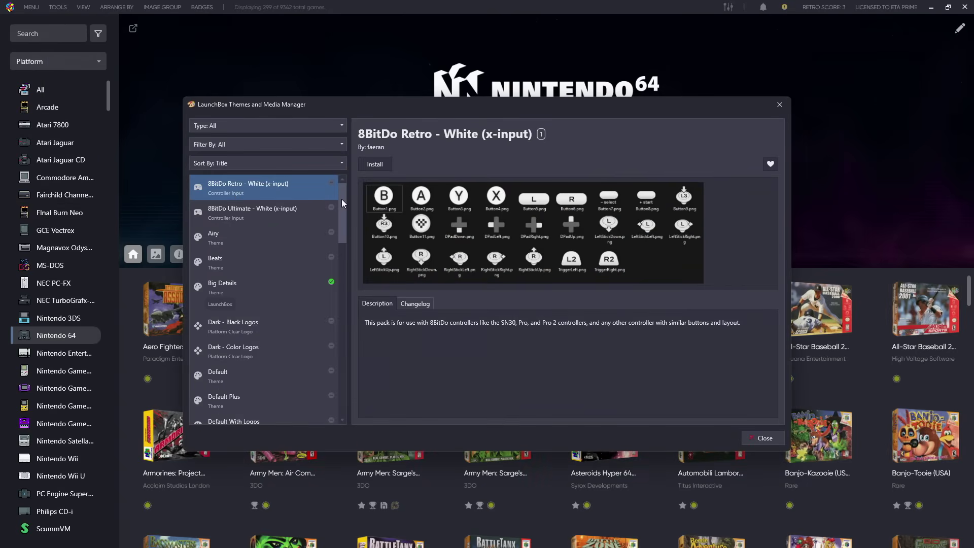
drag(342, 199, 335, 391)
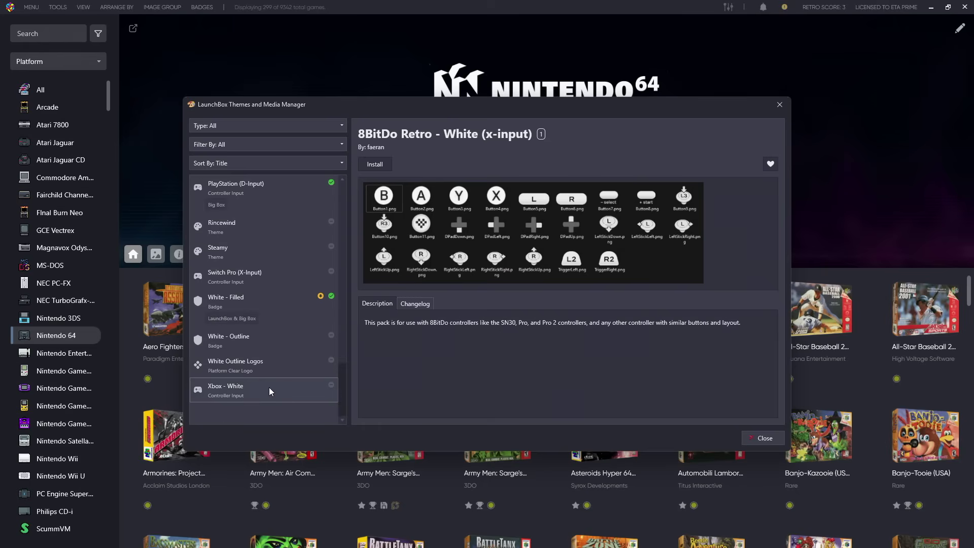
click(228, 346)
click(613, 238)
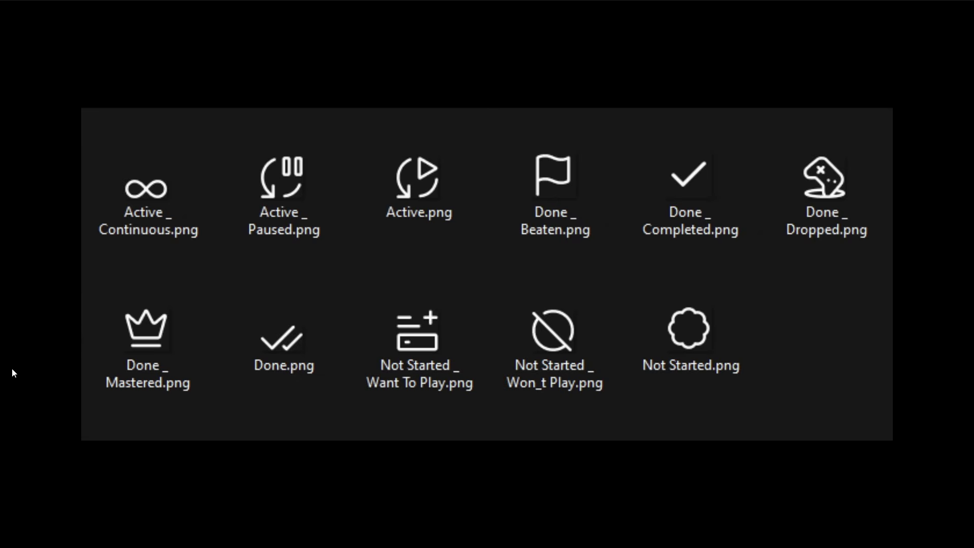
click(928, 310)
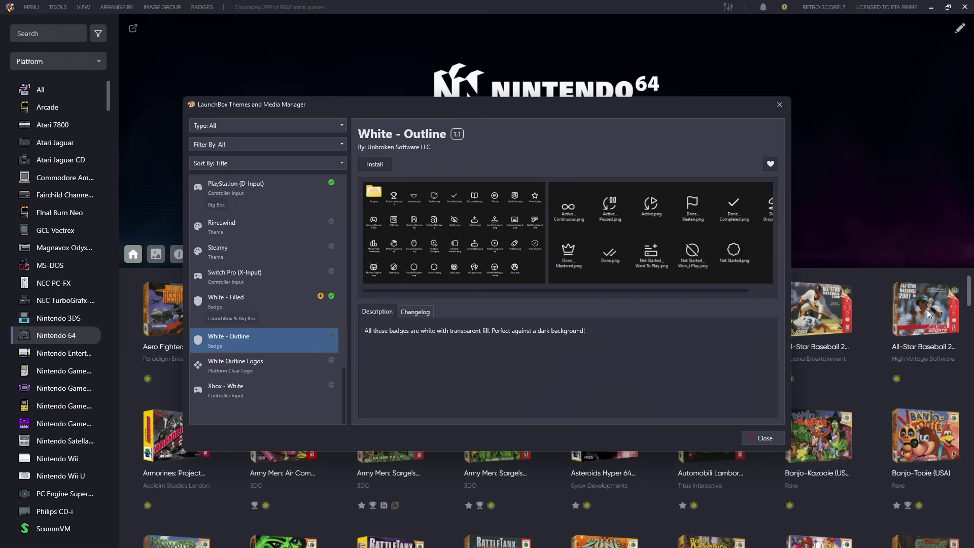
click(779, 105)
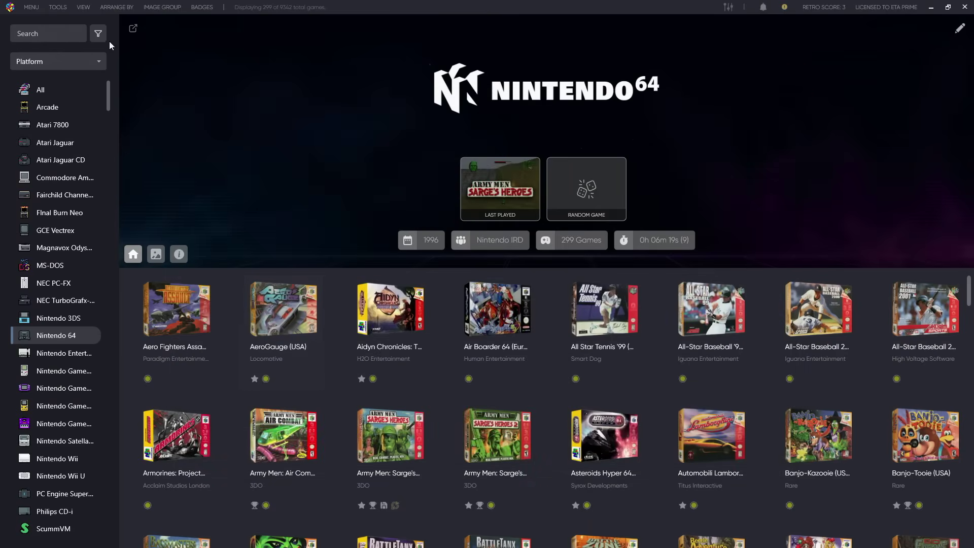
Step: Filter the library to Progress > Active > In Progress and switch the sidebar grouping from Platform to Progress
click(99, 33)
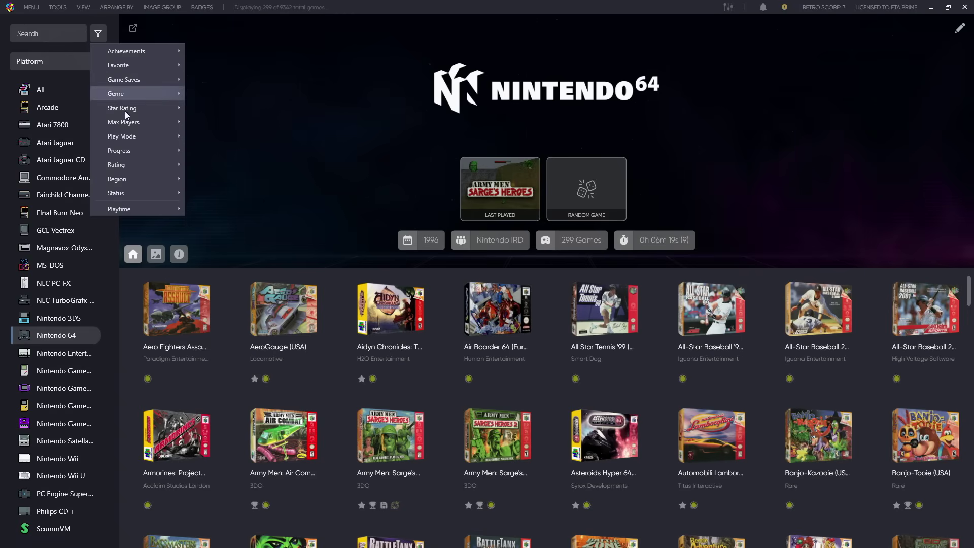
mouse_move(138, 150)
mouse_move(223, 152)
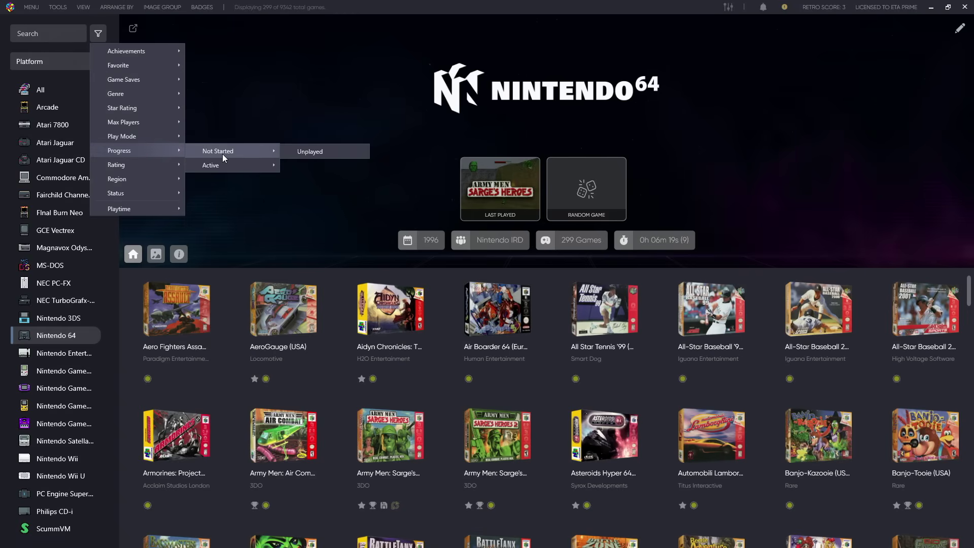
mouse_move(271, 165)
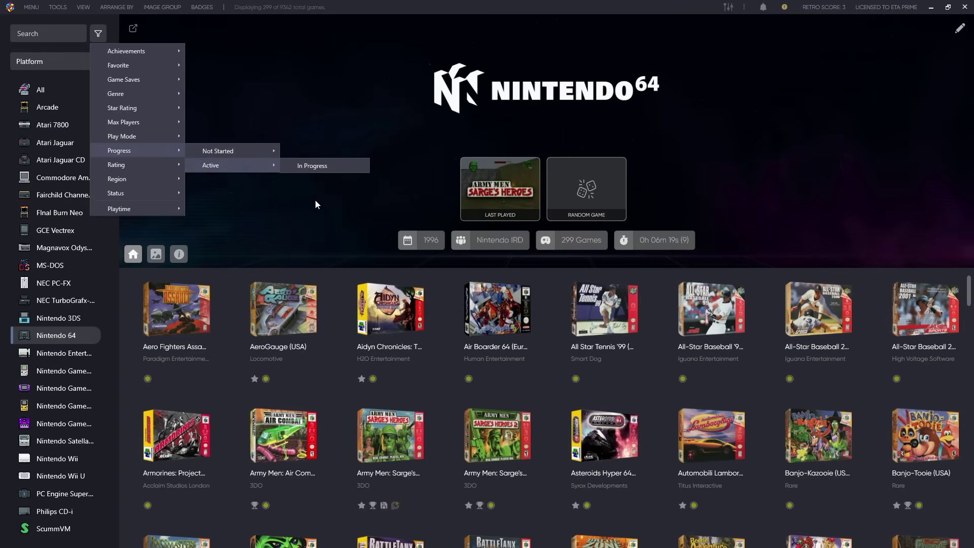
click(315, 167)
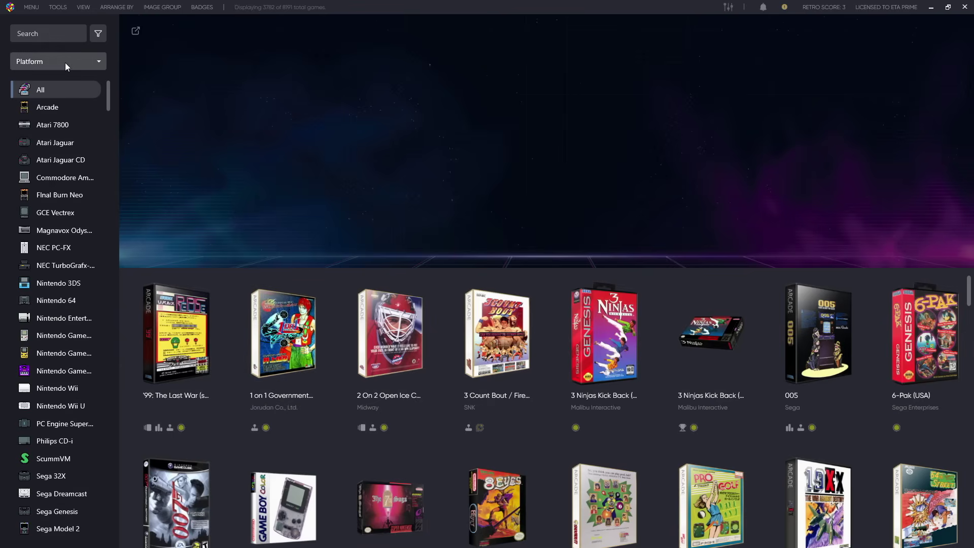
click(64, 62)
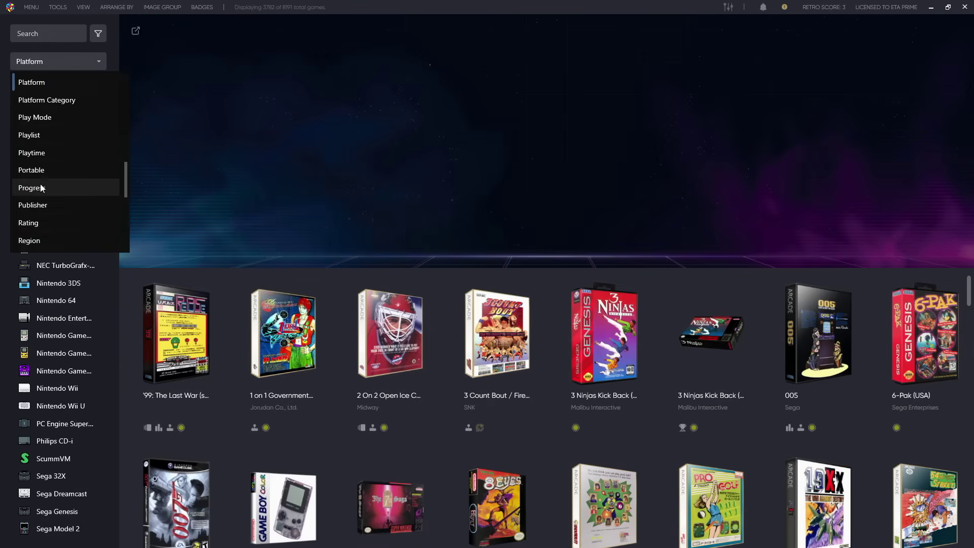
click(41, 187)
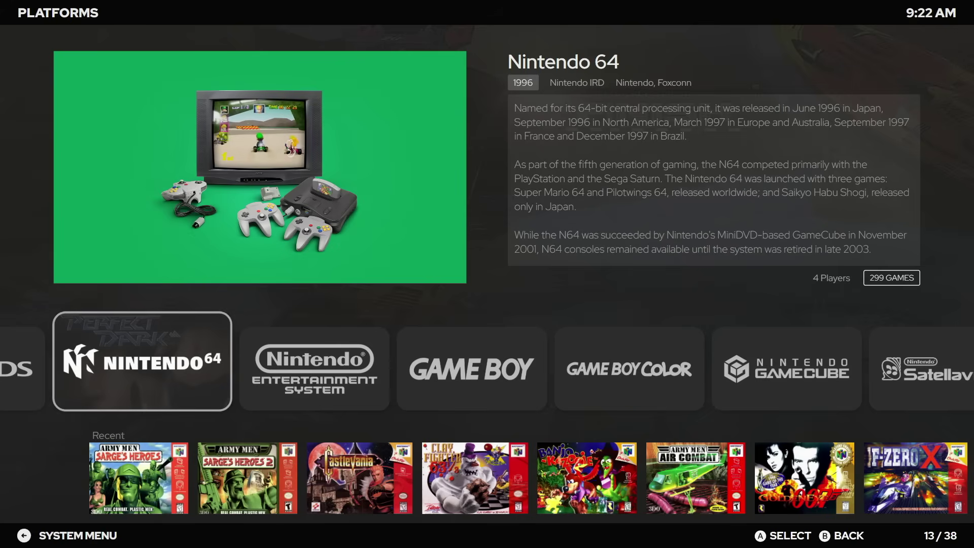
Step: Switch the default platforms view to Platform Hybrid 1
key(v)
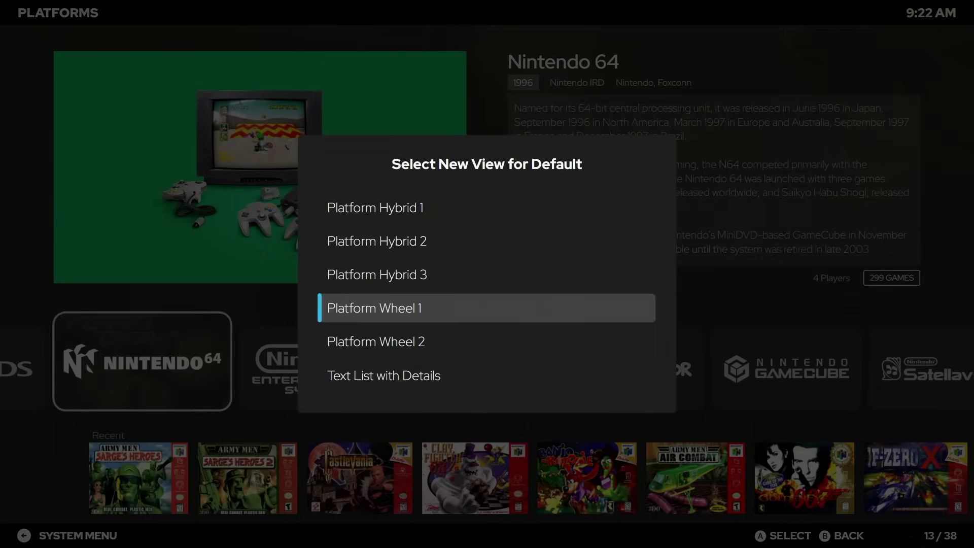
key(Up)
key(Up)
key(Up)
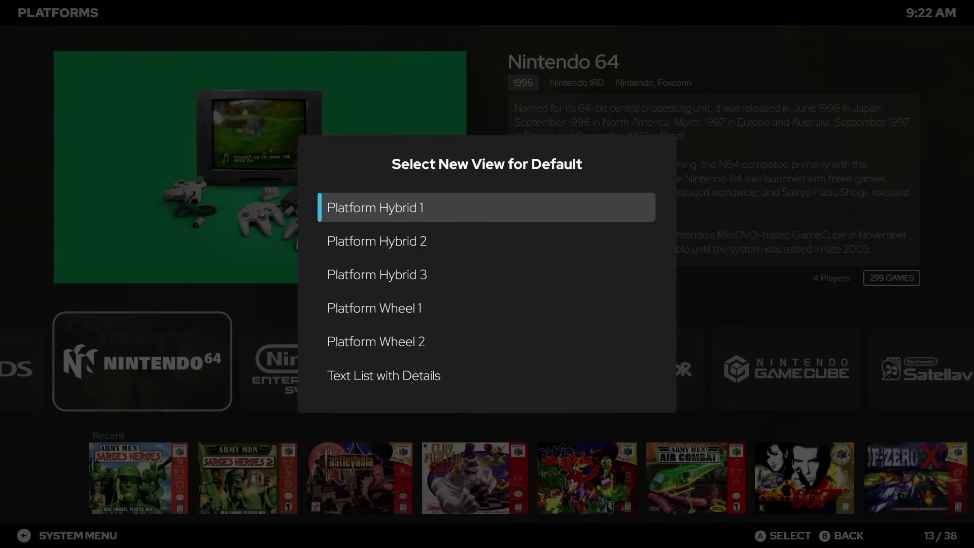
key(Return)
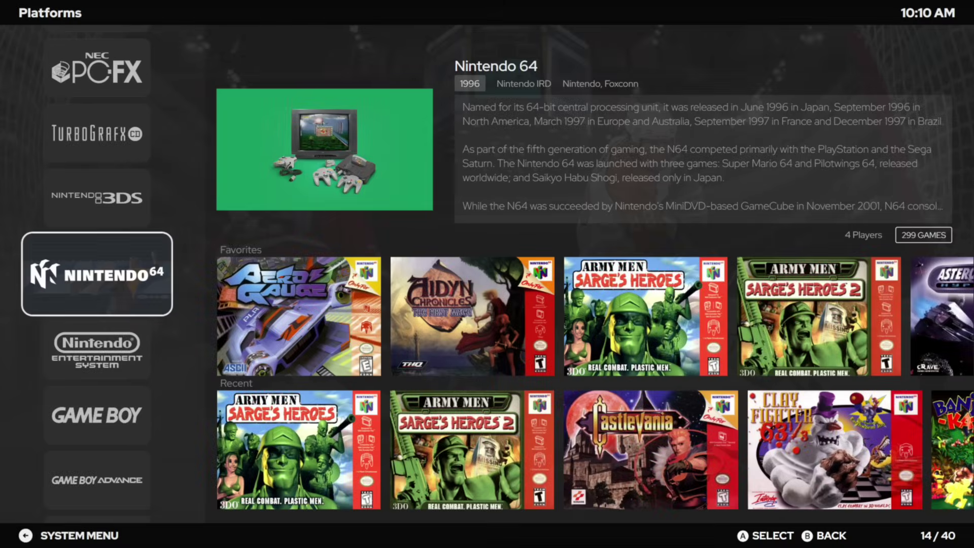
Step: Browse the platforms and the Nintendo 64 games list, passing WWF No Mercy and WWF Attitude
key(Down)
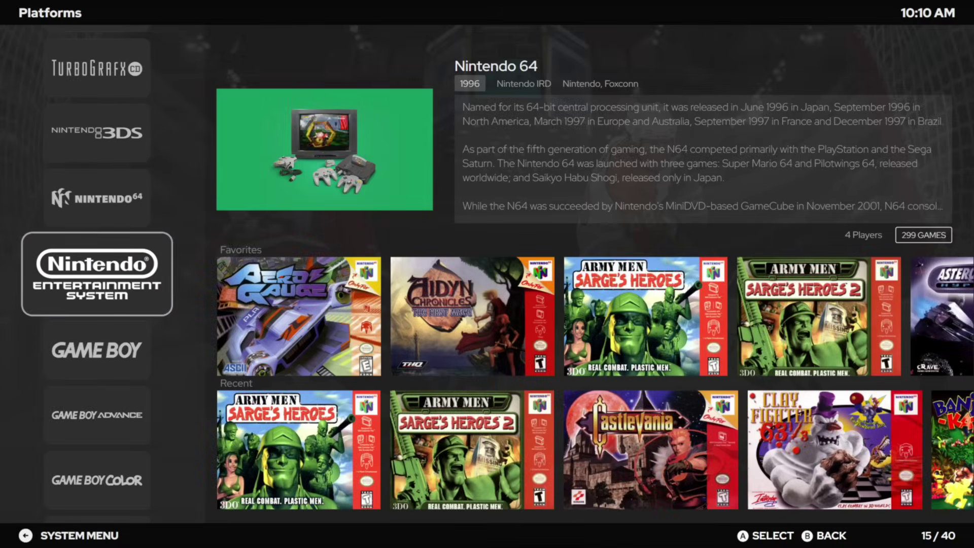
key(Down)
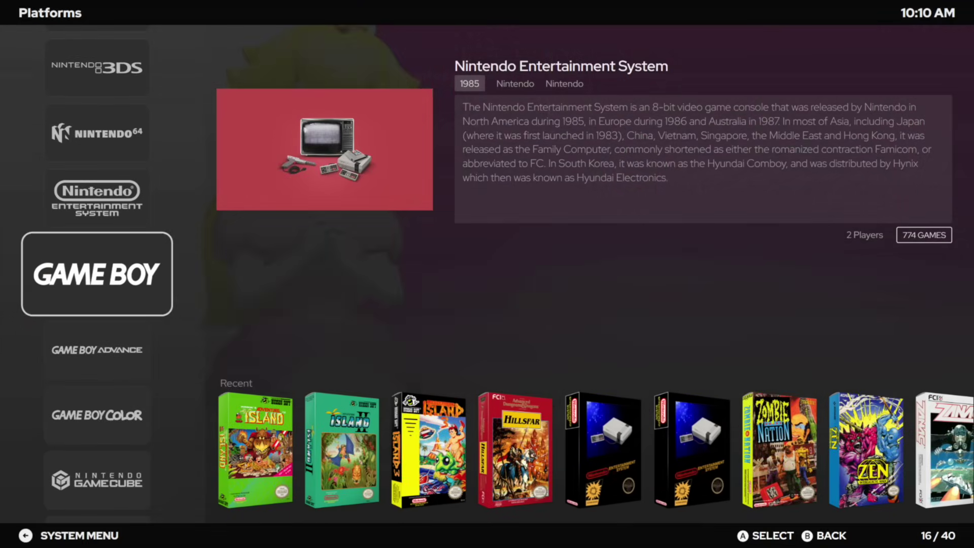
key(Up)
key(Up)
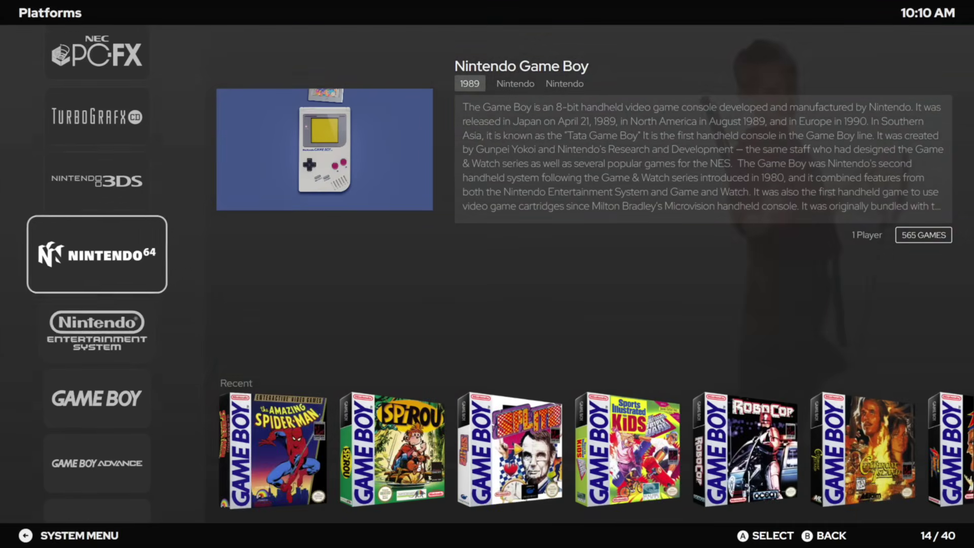
key(Return)
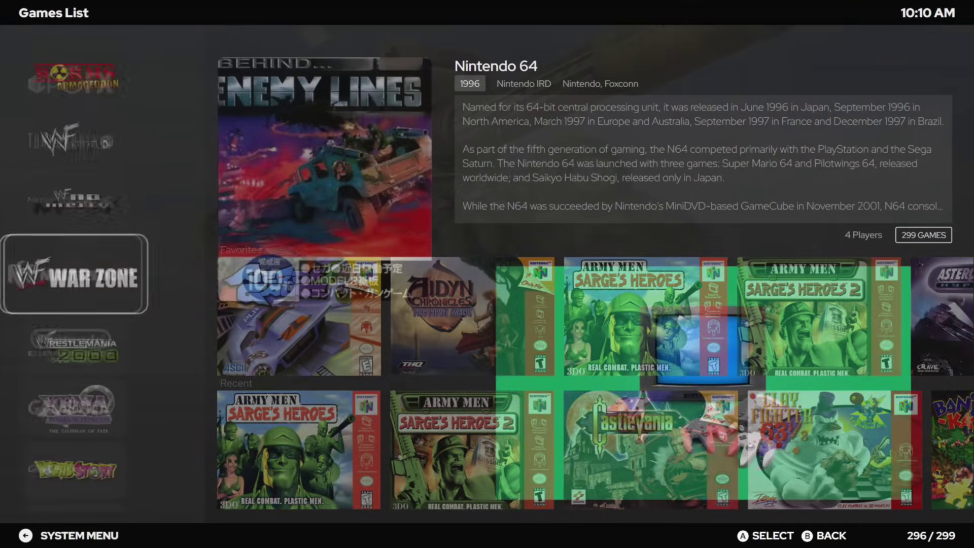
key(Up)
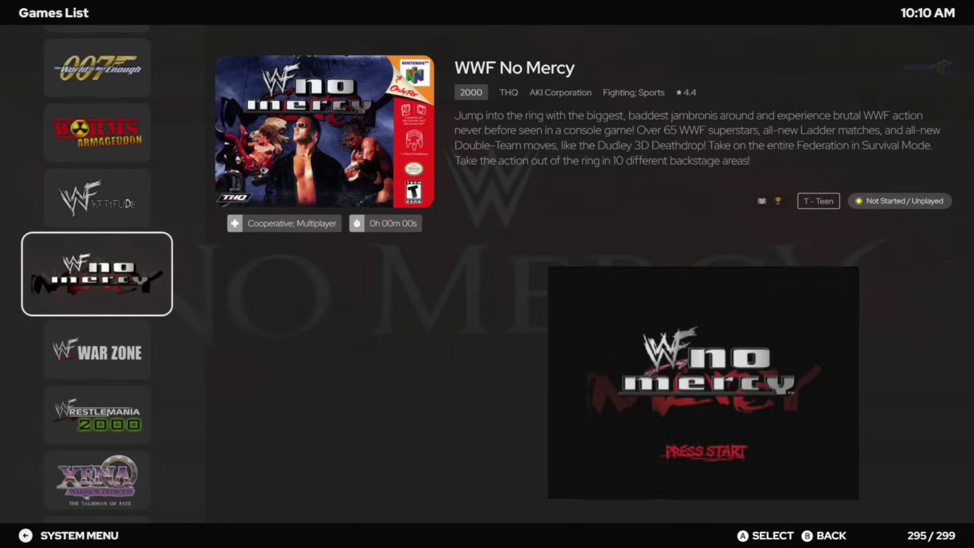
key(Up)
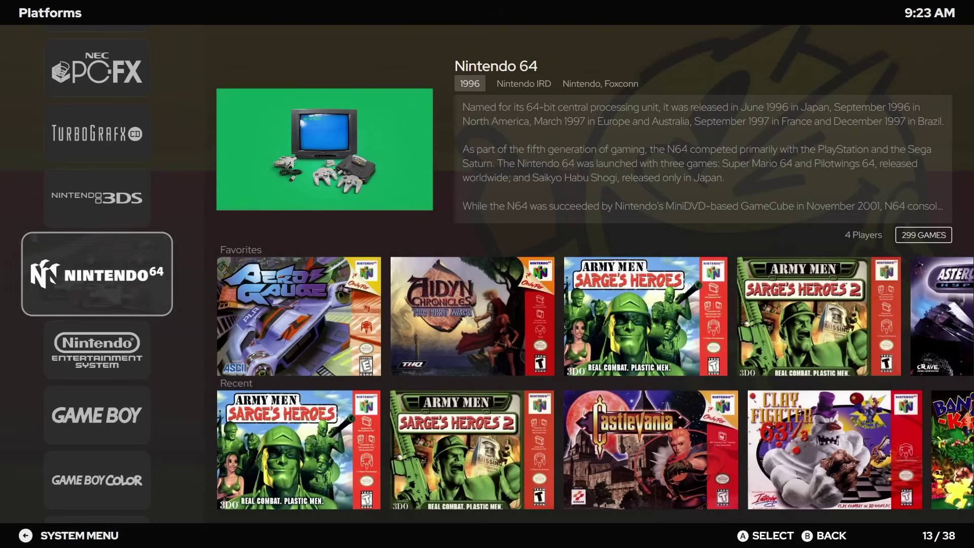
key(Up)
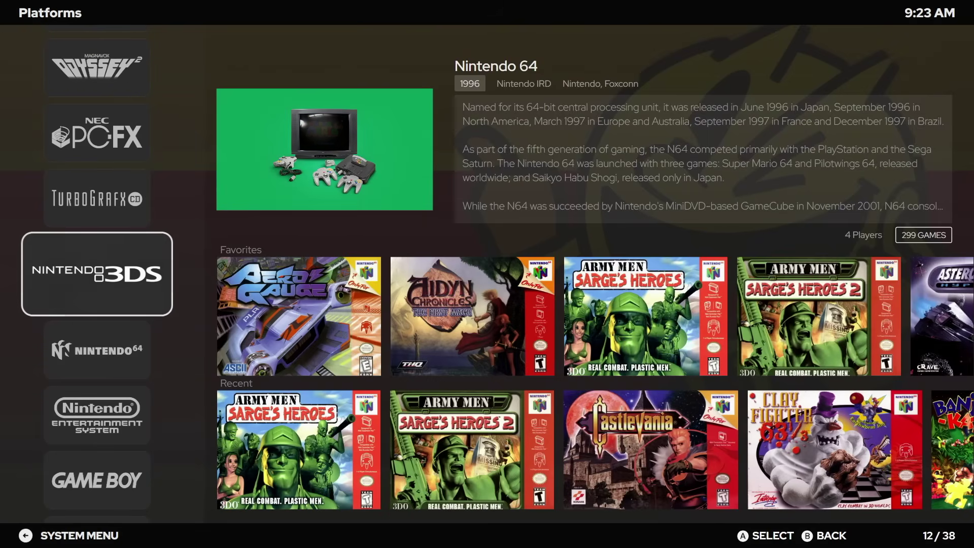
Step: Make Platform Hybrid 2 the default platforms view
key(v)
key(Down)
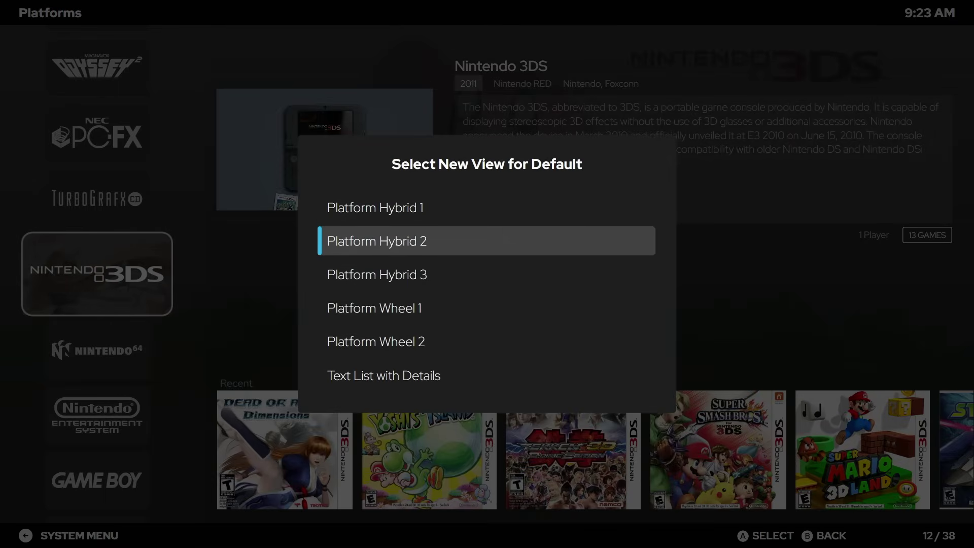
key(Return)
Step: Browse the NES games to Gauntlet II and the Game Boy games to Adventure Island II
key(Right)
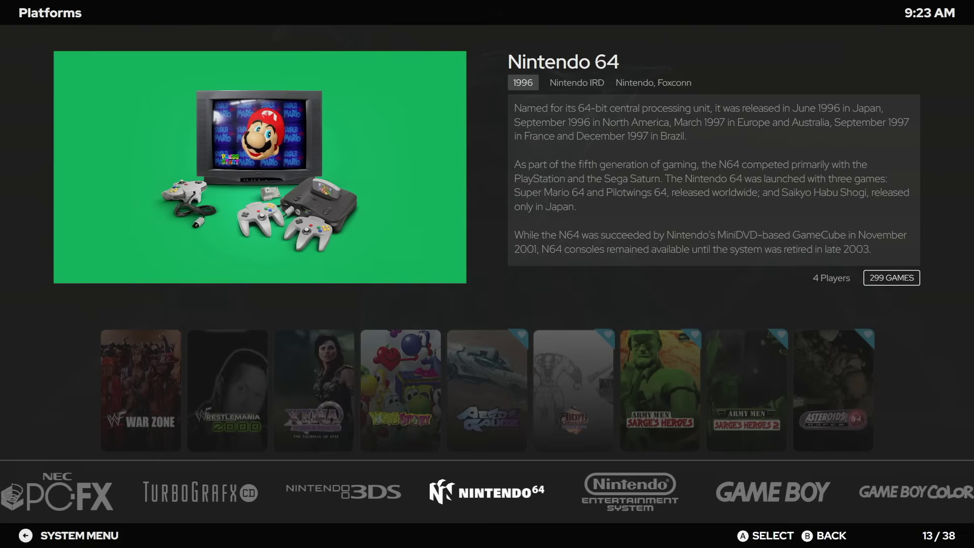
key(Right)
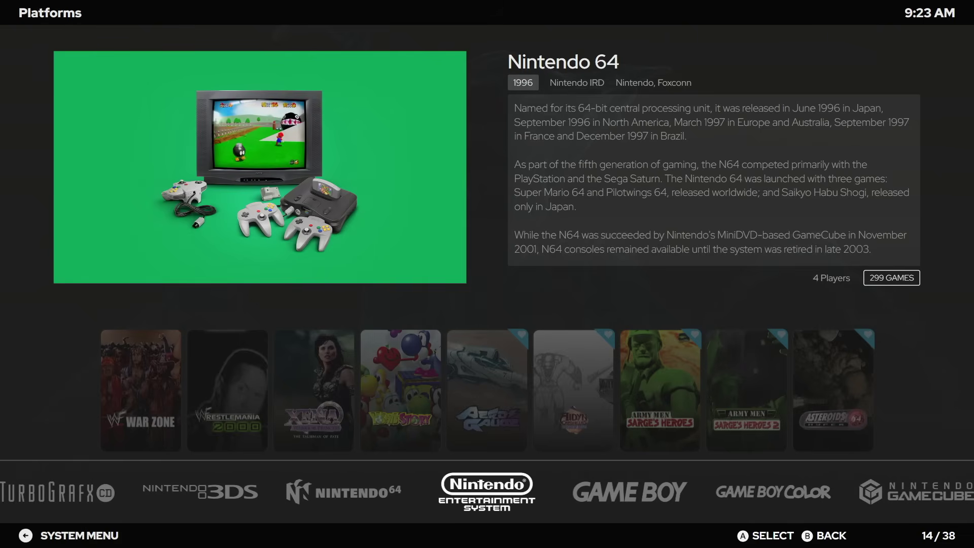
key(Return)
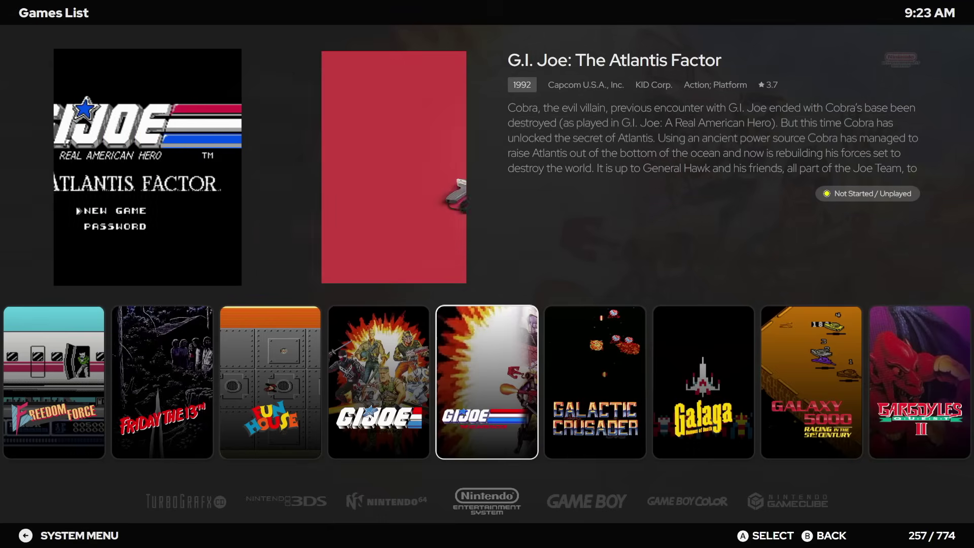
key(Right)
key(Right)
key(Right)
key(Right)
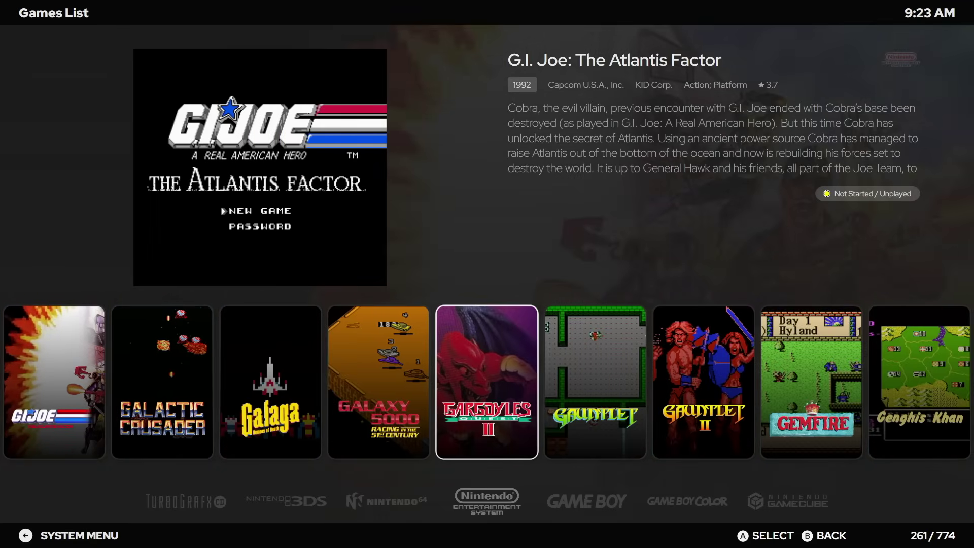
key(Right)
key(Right)
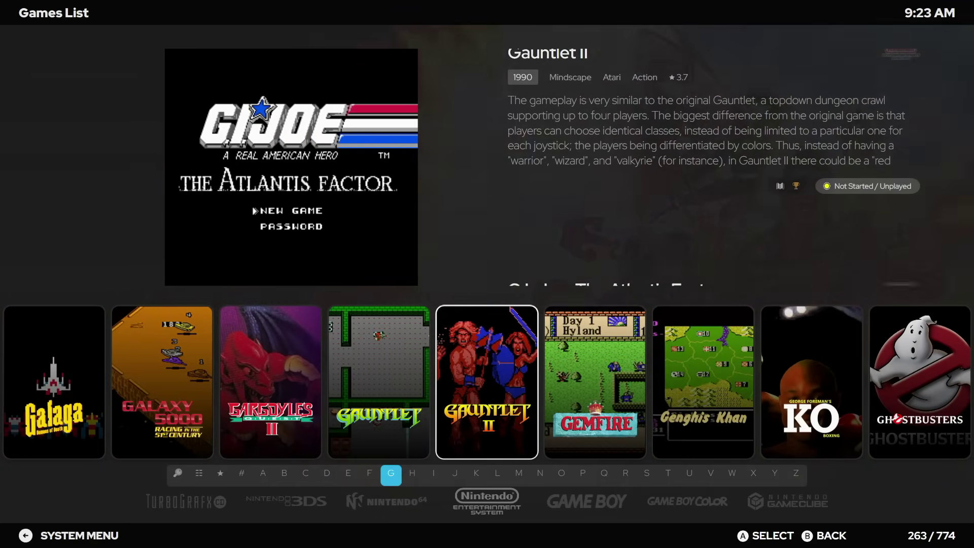
key(BackSpace)
key(Right)
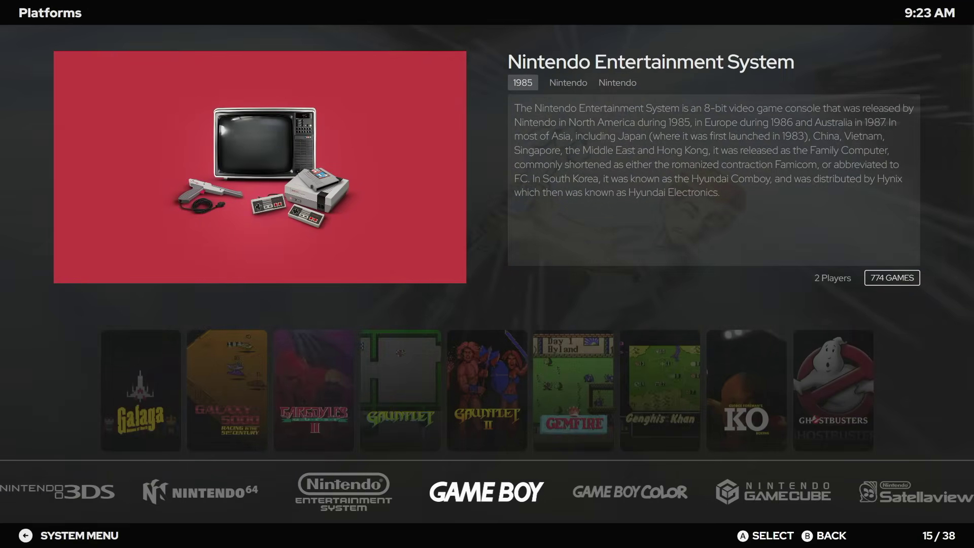
key(Return)
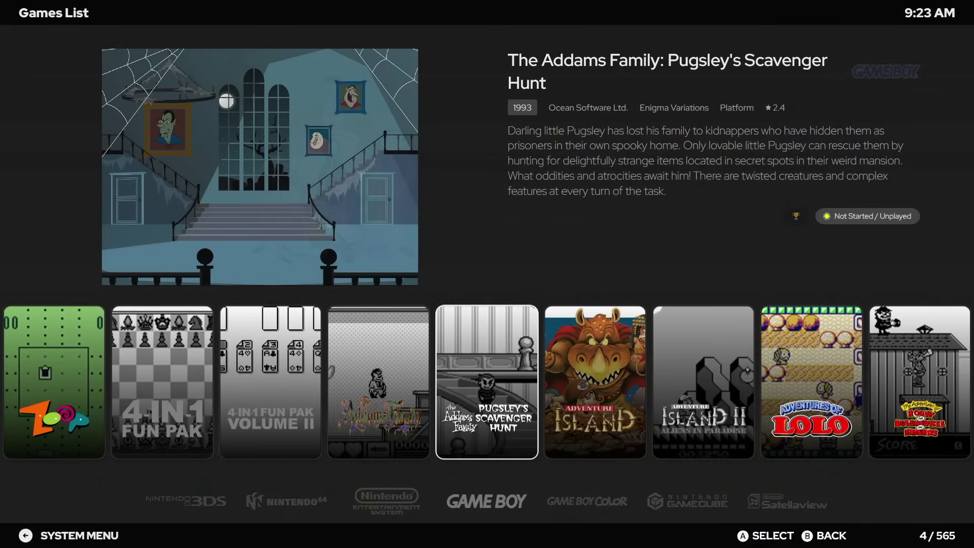
key(Right)
key(Right)
key(BackSpace)
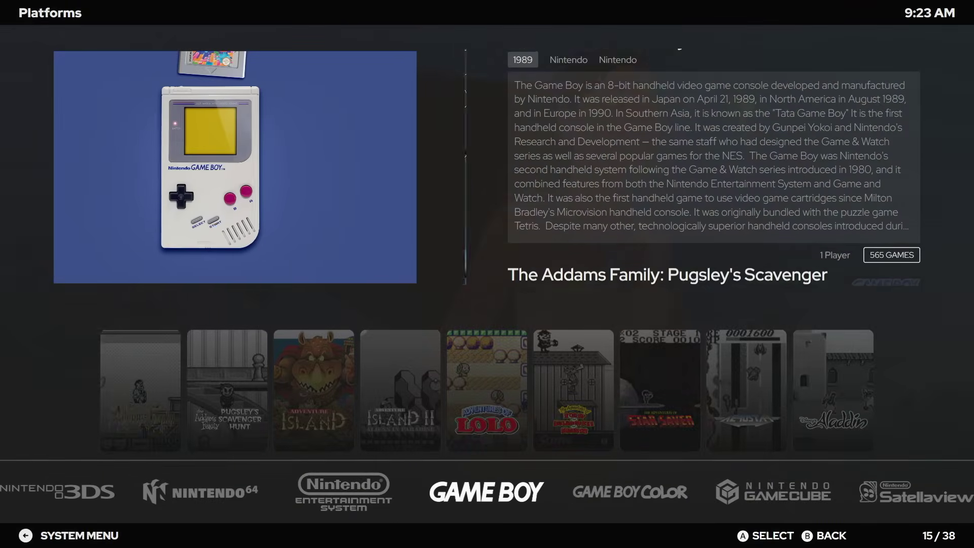
Step: Make Platform Hybrid 3 the default platforms view
key(v)
key(Down)
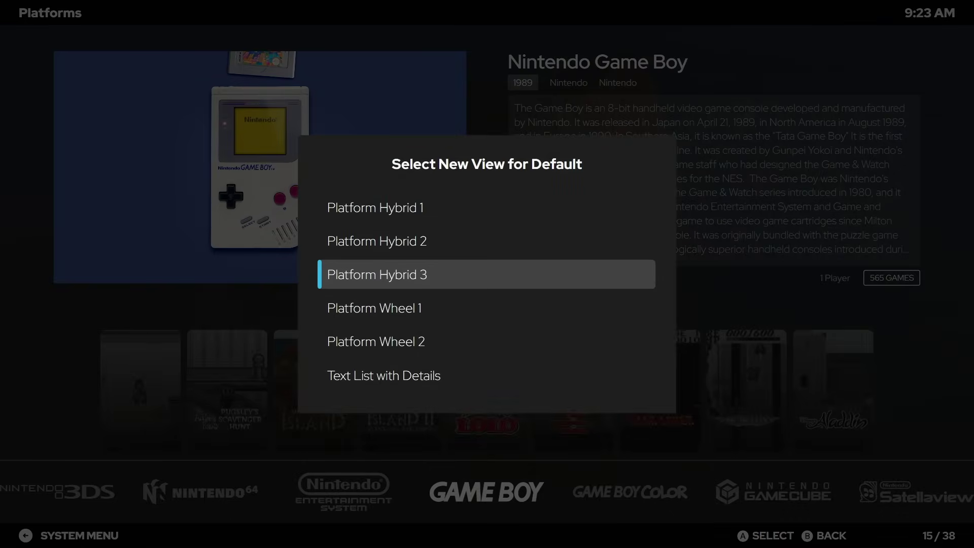
key(Return)
Step: Browse the Nintendo 64 games grid down to Battlezone and back, then return to platforms
key(Left)
key(Left)
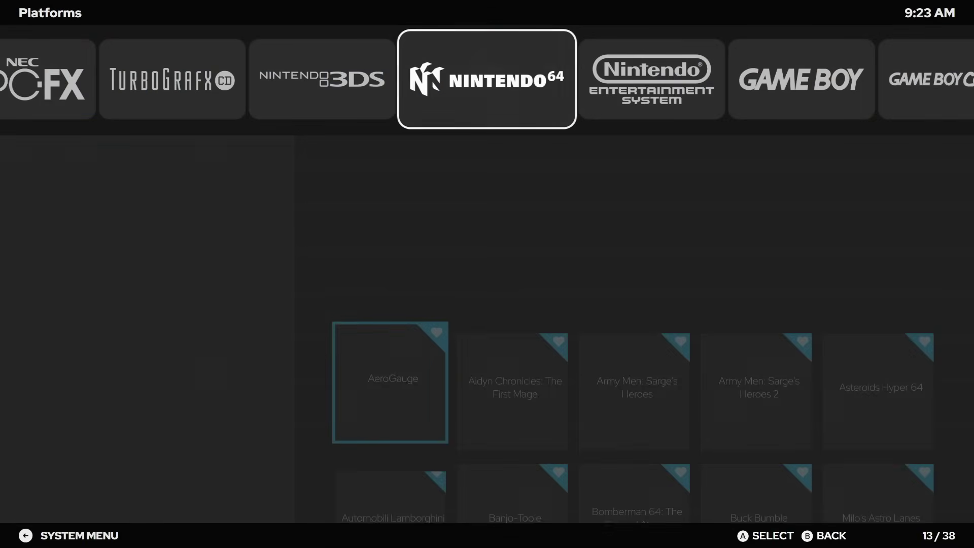
key(Return)
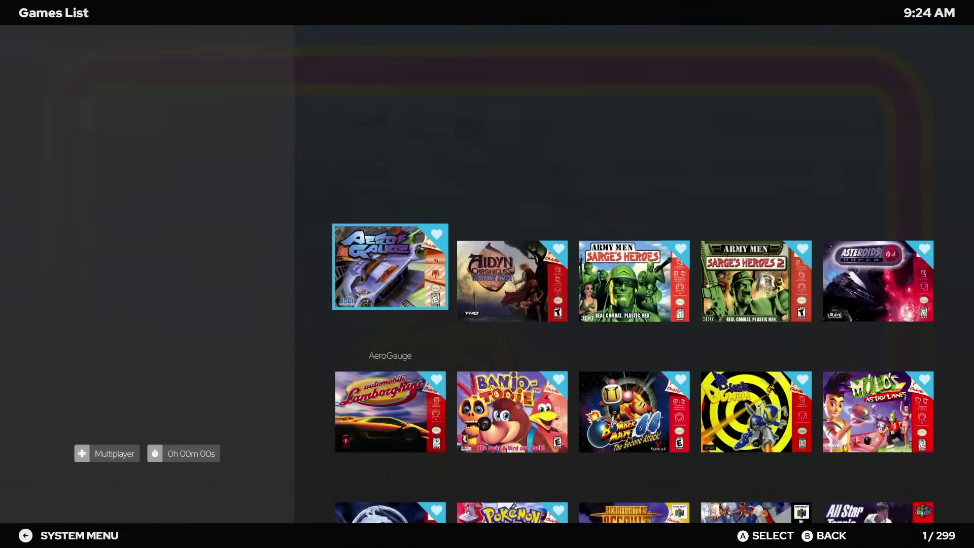
key(Down)
key(Down)
key(Down)
key(Down)
key(Down)
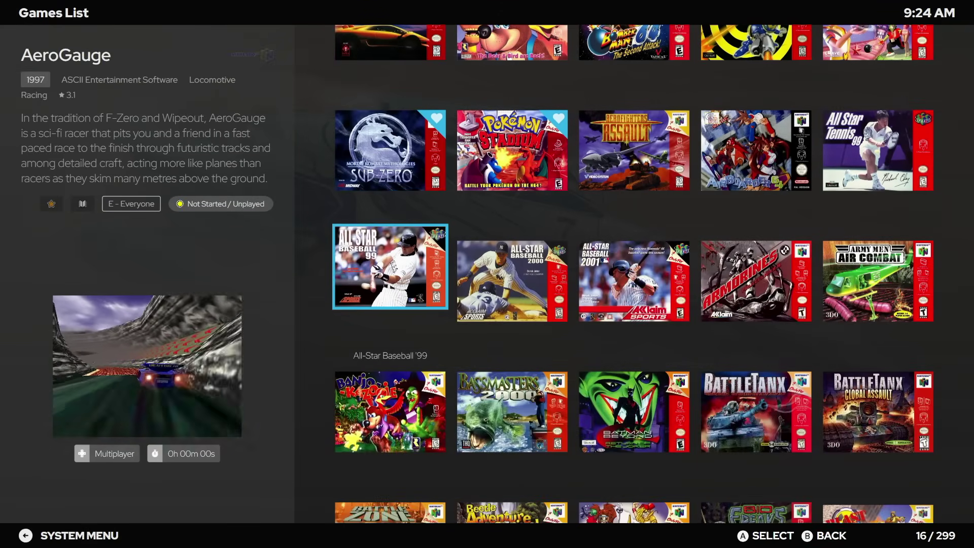
key(Down)
key(Up)
key(Up)
key(Up)
key(Up)
key(Up)
key(Up)
key(Up)
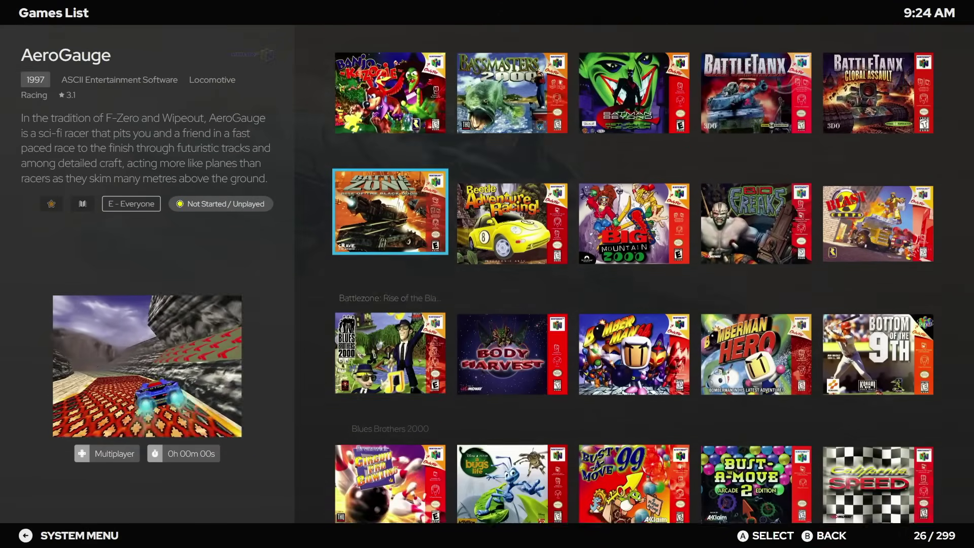
key(BackSpace)
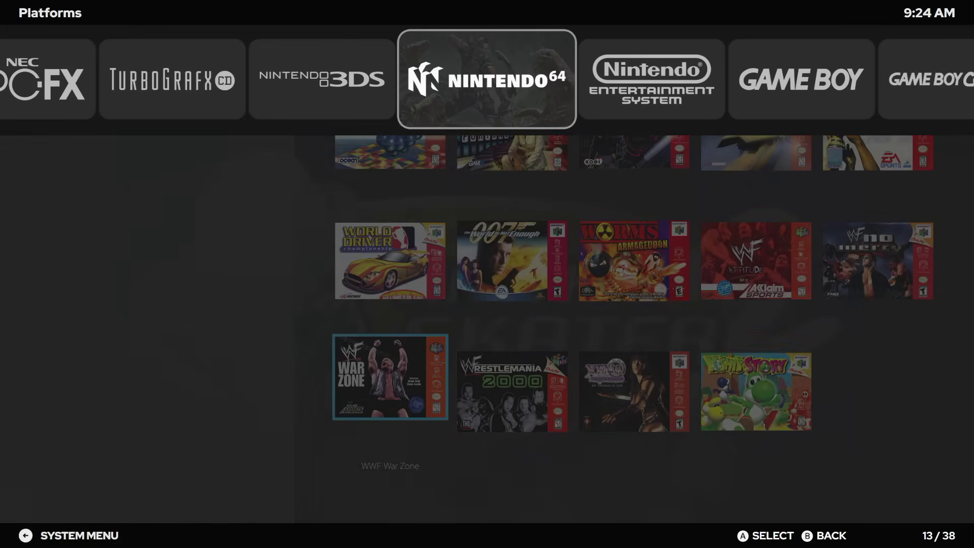
Step: Browse the NES games grid through Hatris and Hollywood Squares, then bring up the System Menu
key(Right)
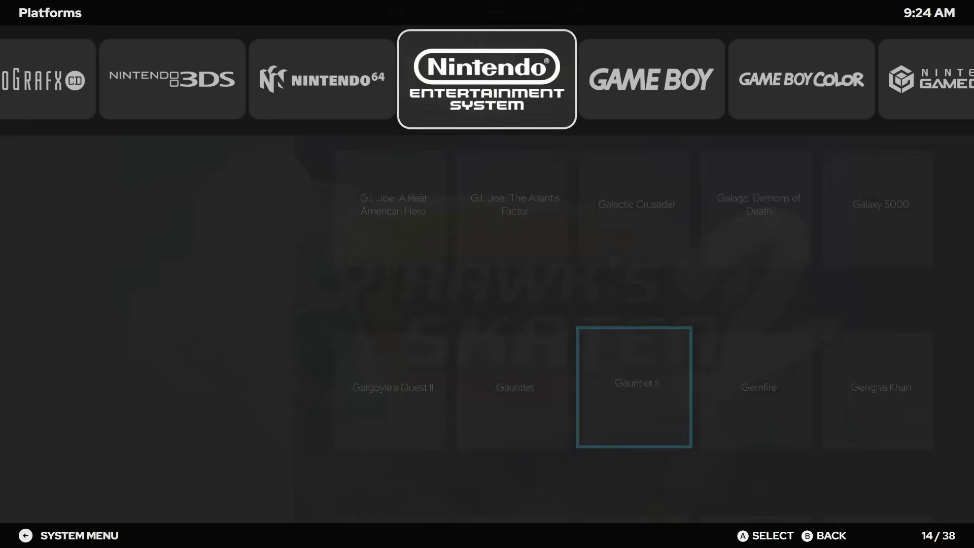
key(Return)
key(Down)
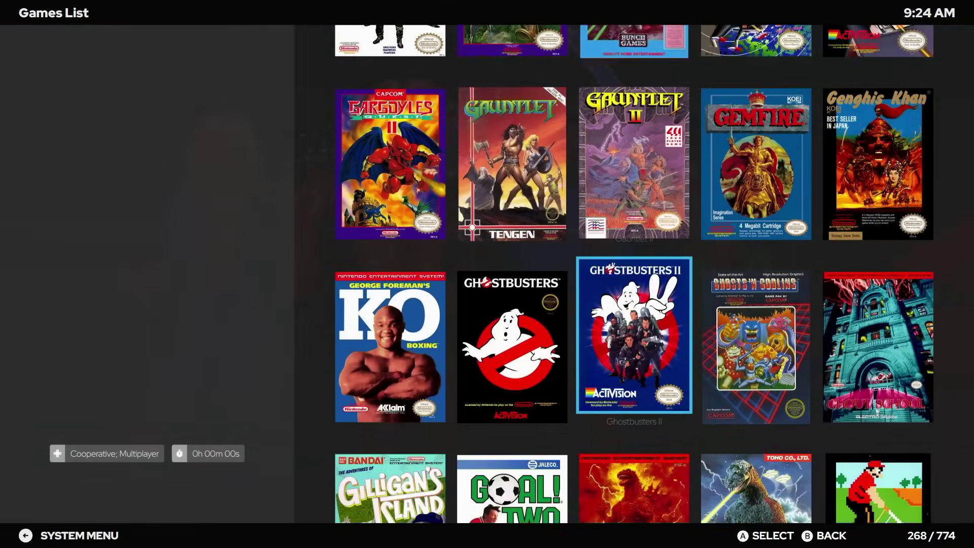
key(Down)
key(Down)
key(Down)
key(Down)
key(Down)
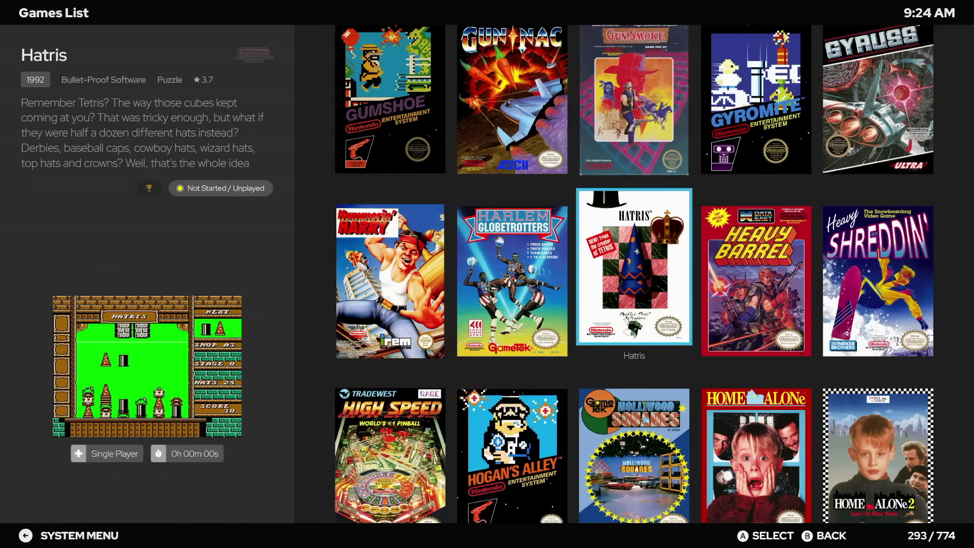
key(Down)
key(Up)
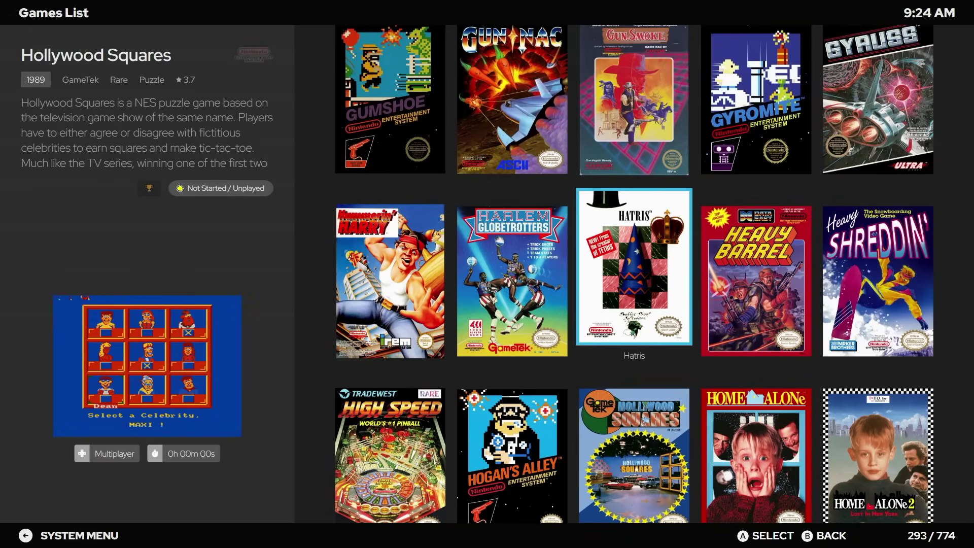
key(BackSpace)
Step: Install the Aetherial theme from the Available - All themes list
key(Return)
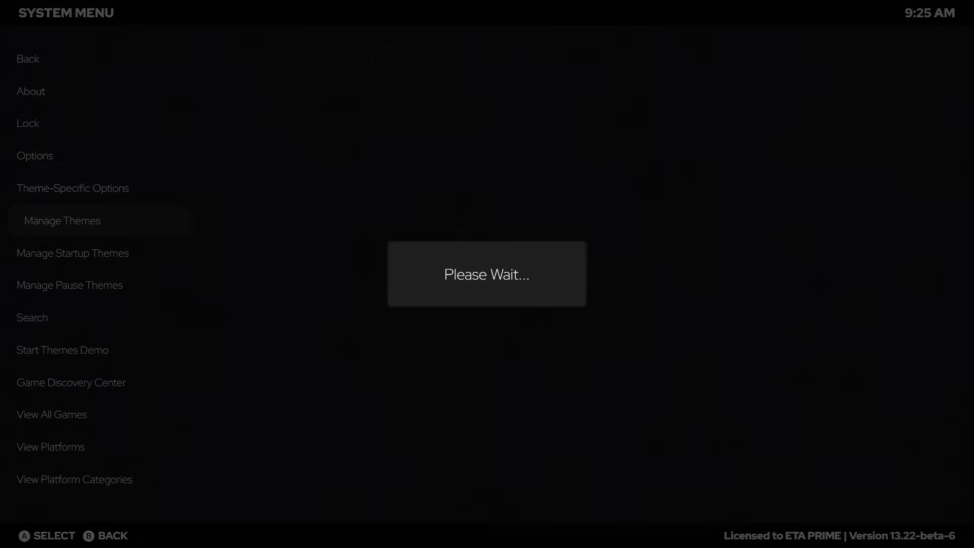
key(Down)
key(Down)
key(Down)
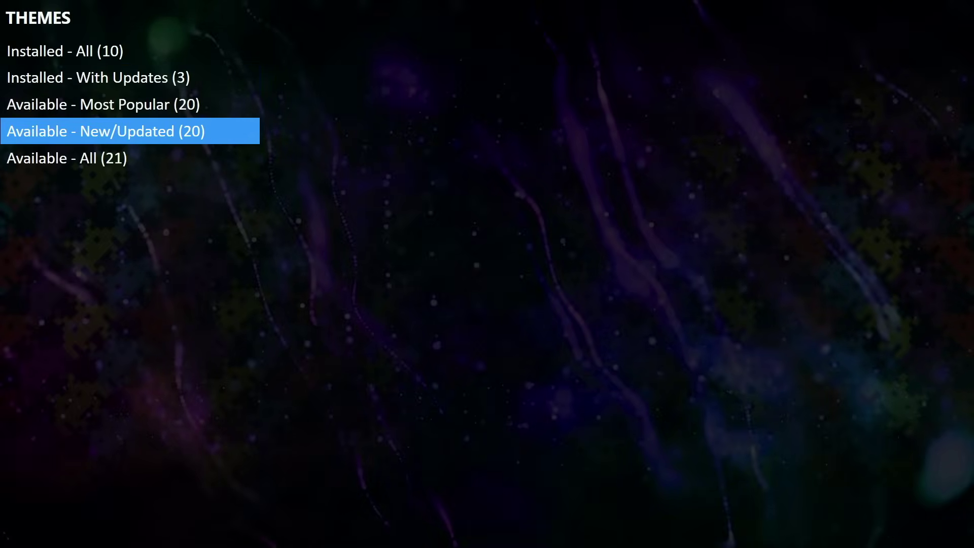
key(Down)
key(Return)
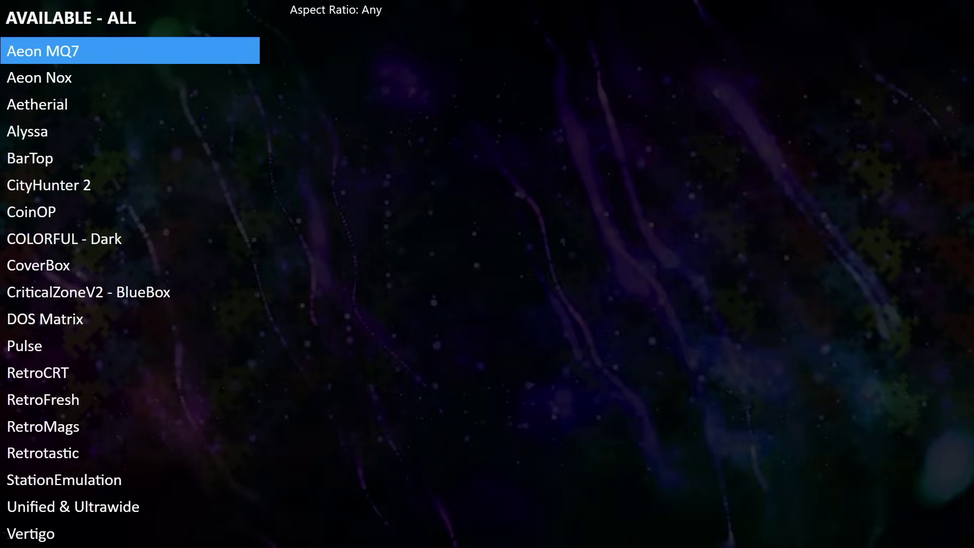
key(Down)
key(Down)
key(Right)
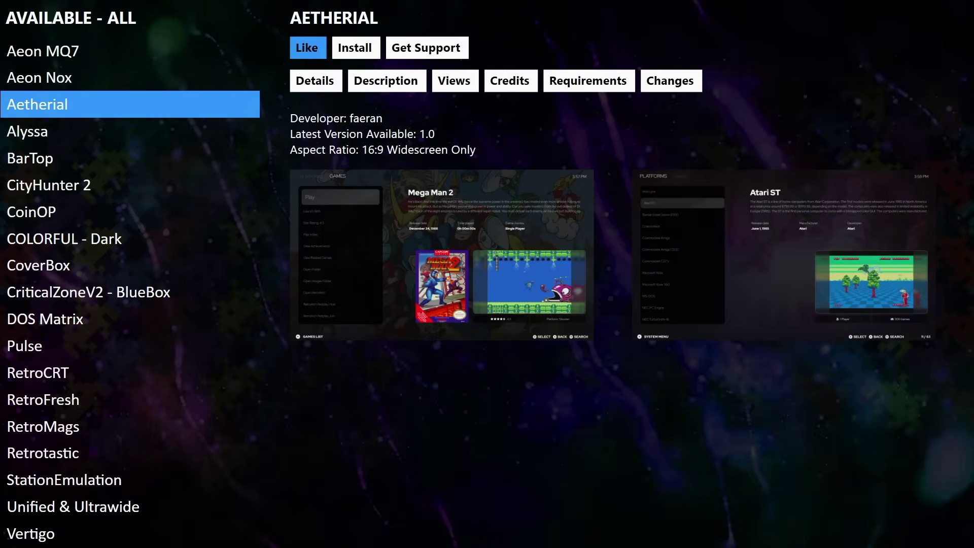
key(Right)
key(Return)
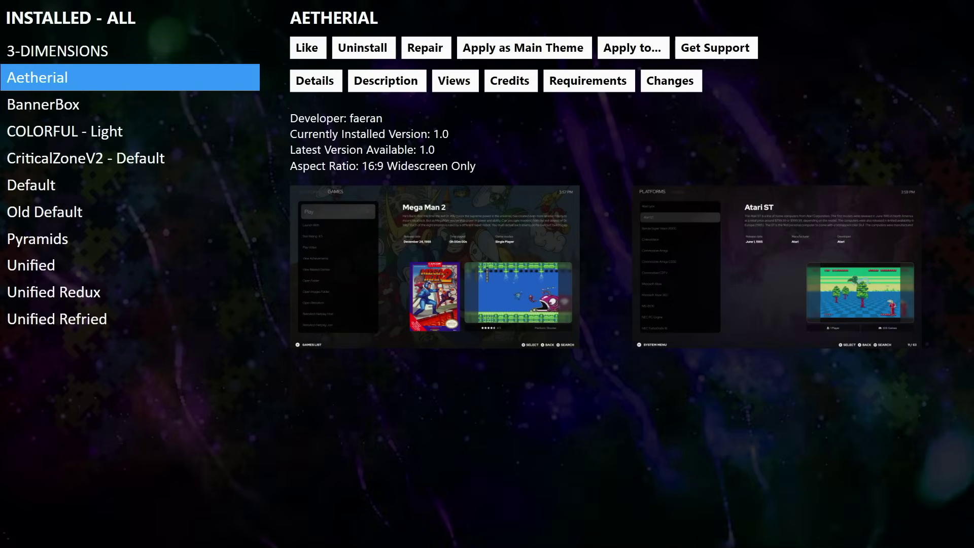
Step: Apply Aetherial as the main theme, resetting all platforms and playlists to it
key(Right)
key(Right)
key(Right)
key(Return)
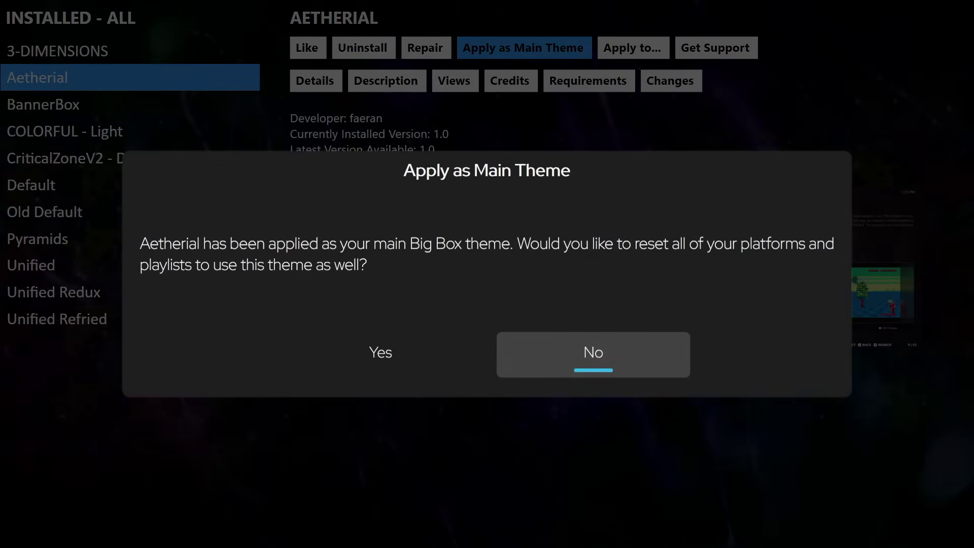
key(Left)
key(Return)
key(Escape)
key(Escape)
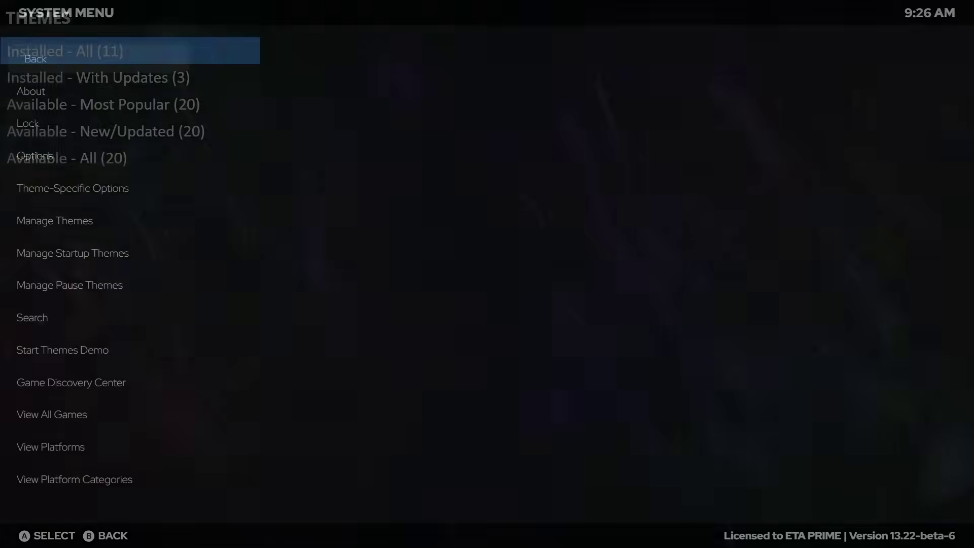
key(Escape)
Step: Browse the platform carousel to the NES and step through its games in Aetherial
key(Right)
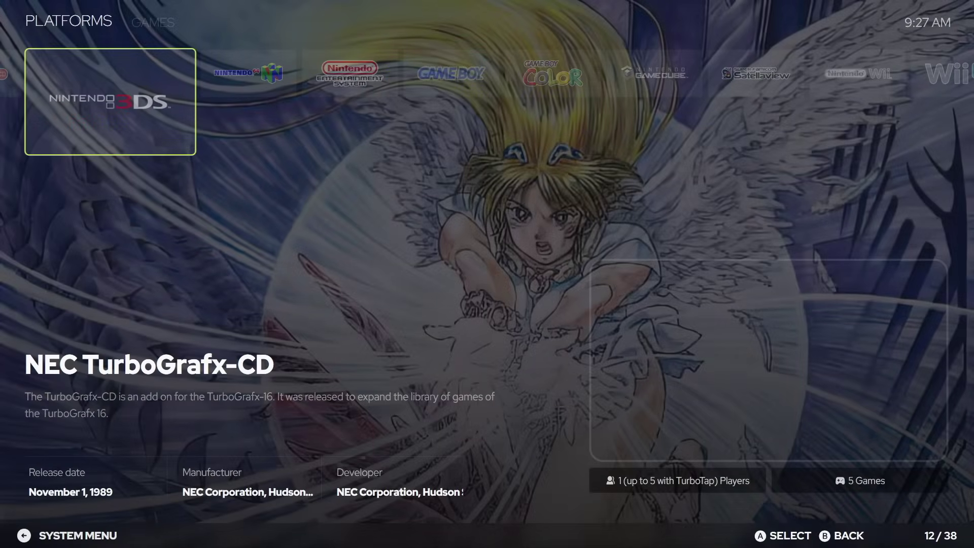
key(Right)
key(Right)
key(Right)
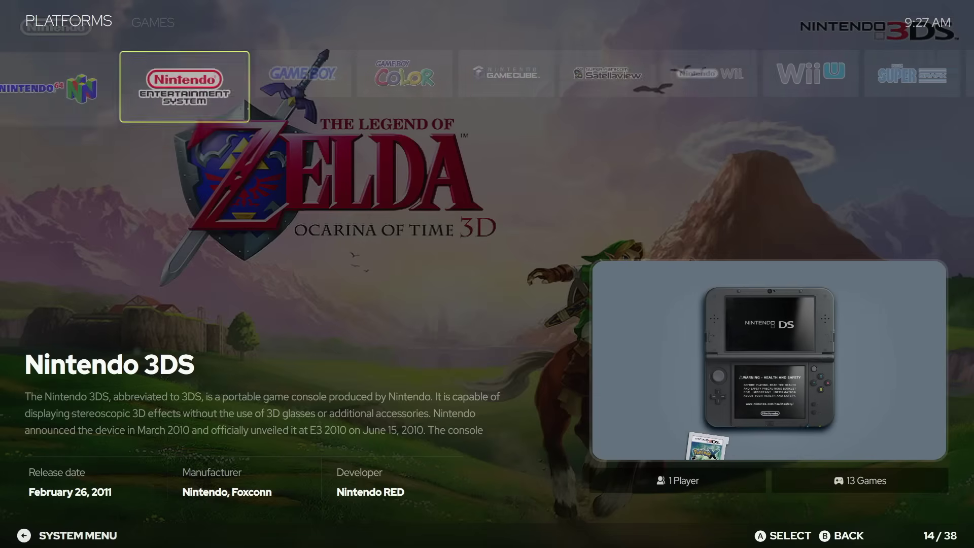
key(Right)
key(Left)
key(Left)
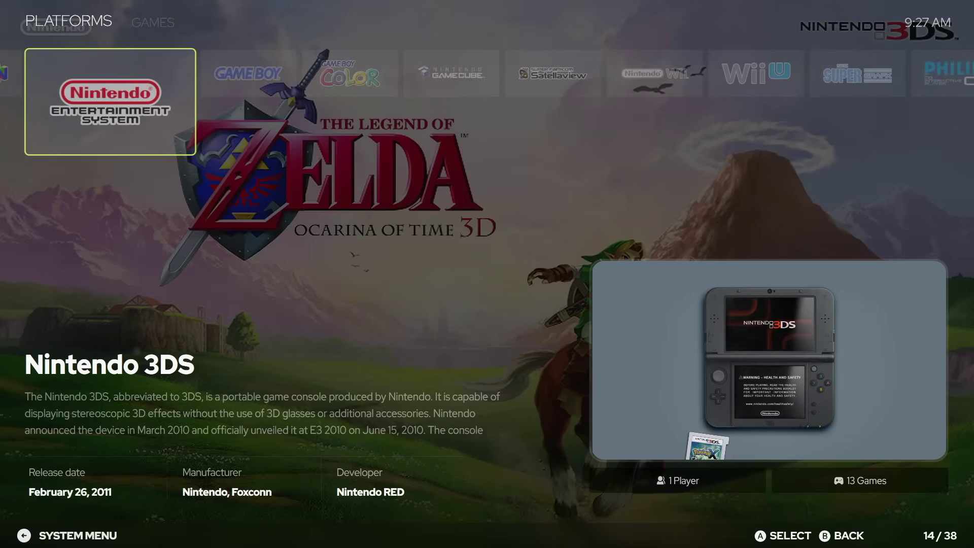
key(Return)
key(Right)
key(Right)
key(Right)
key(Right)
key(Right)
key(Right)
key(Right)
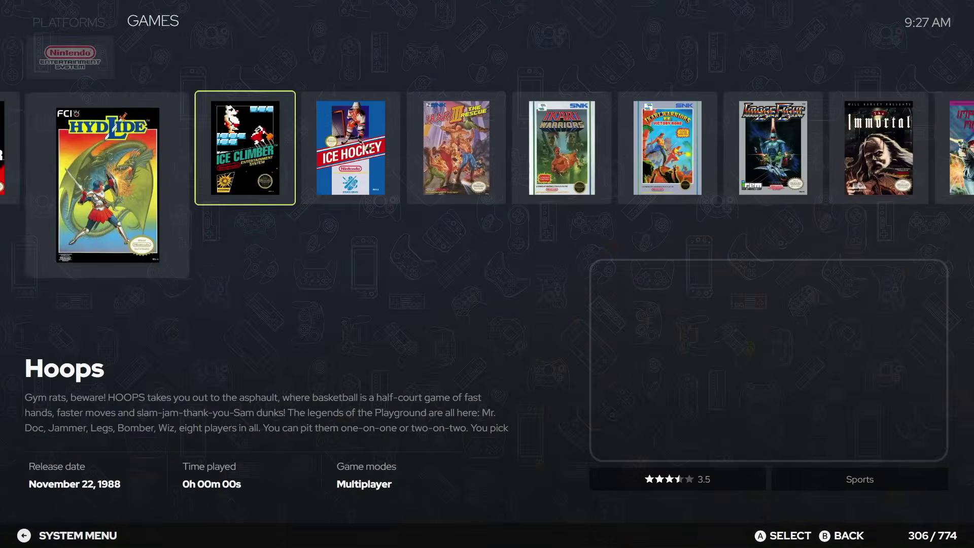
key(Right)
key(Right)
key(Right)
key(Right)
key(Right)
key(Right)
key(Right)
key(Right)
key(Right)
key(Right)
key(Right)
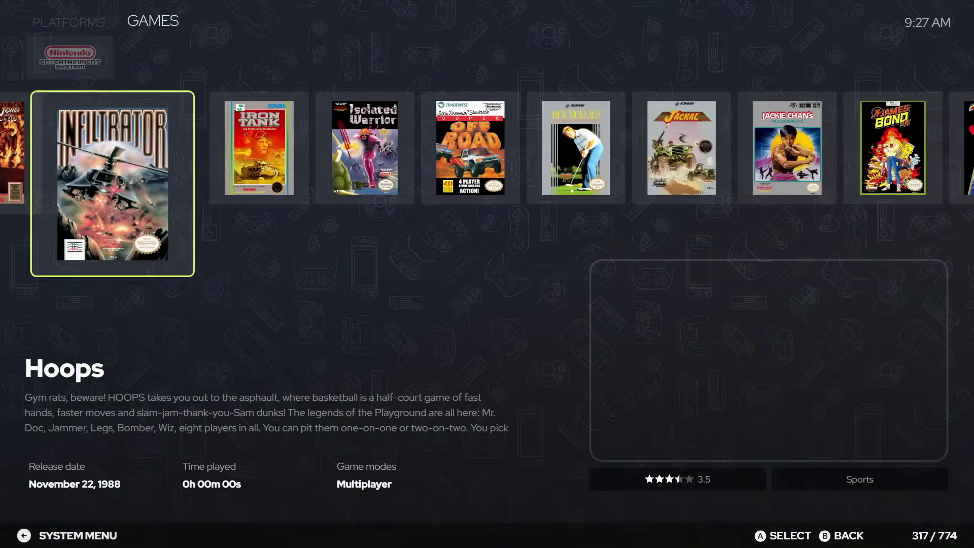
key(Right)
key(Escape)
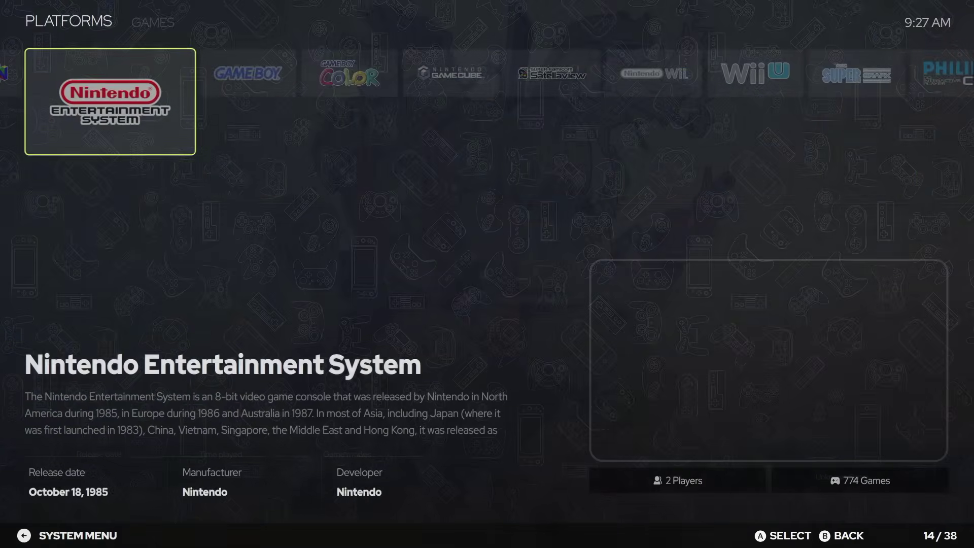
Step: Move along the carousel to Dreamcast, browse its games, then continue to Sega Genesis
key(Right)
key(Right)
key(Right)
key(Right)
key(Right)
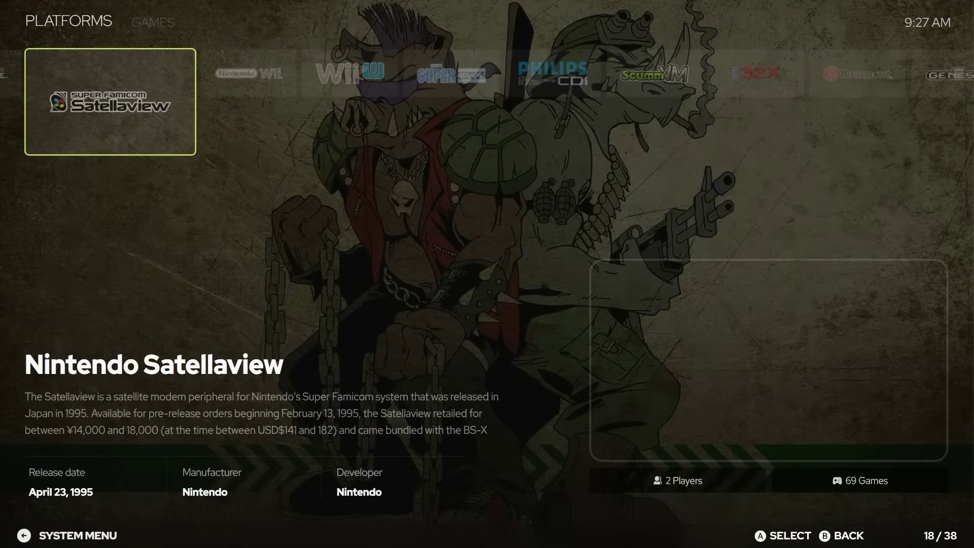
key(Right)
key(Right)
key(Right)
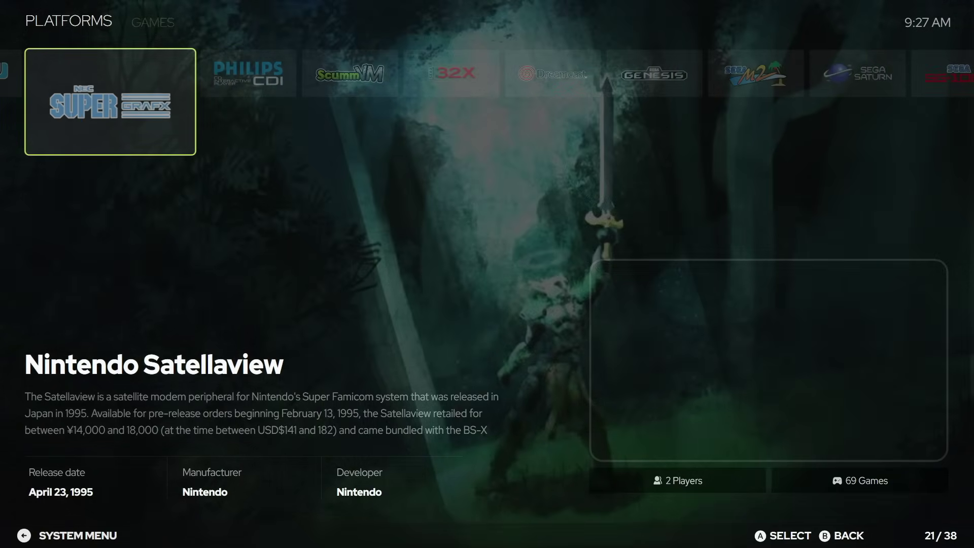
key(Right)
key(Right)
key(Right)
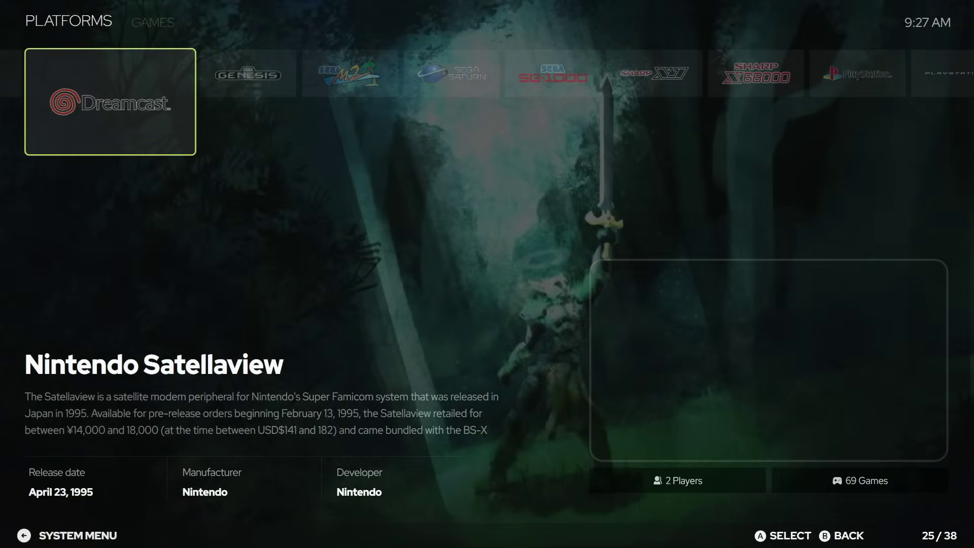
key(Return)
key(Right)
key(Right)
key(Right)
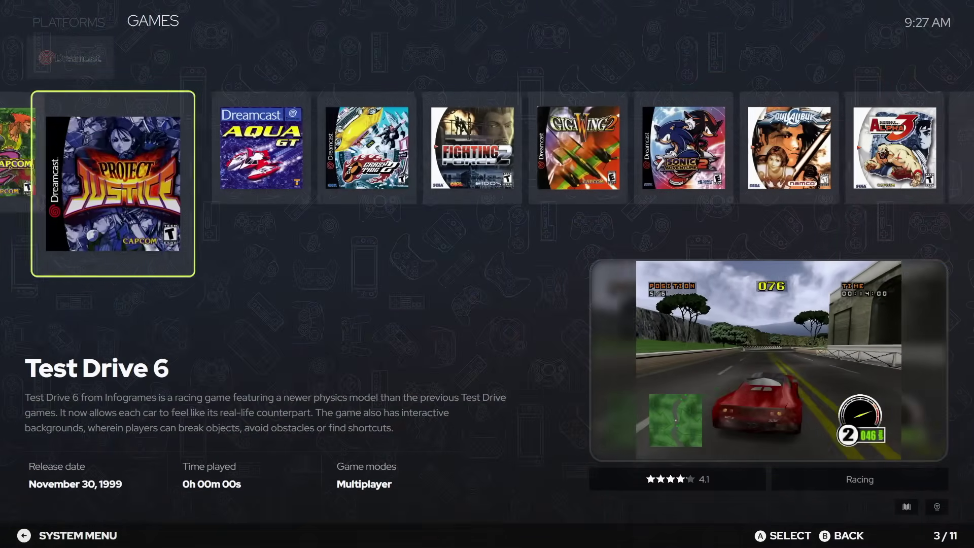
key(Right)
key(Right)
key(Right)
key(Right)
key(Right)
key(Right)
key(Right)
key(Right)
key(Right)
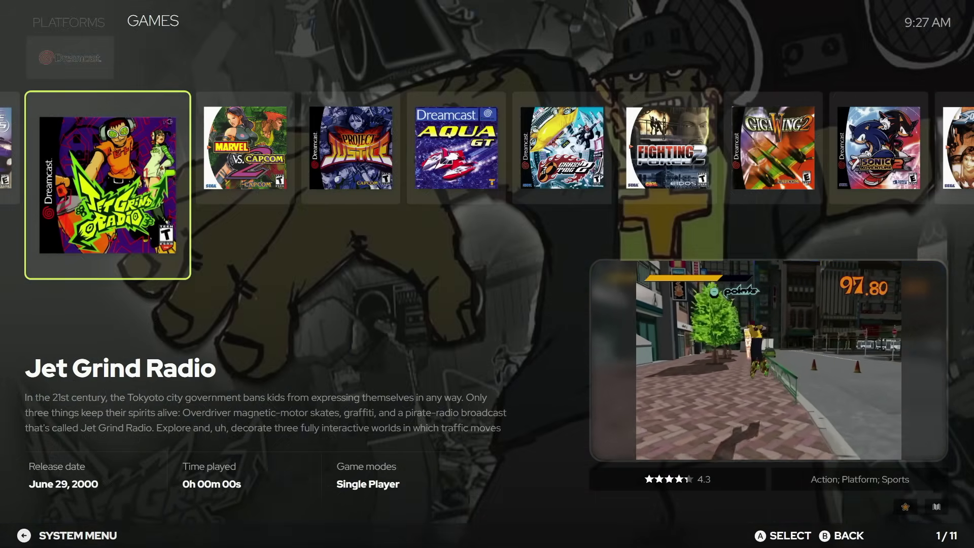
key(Up)
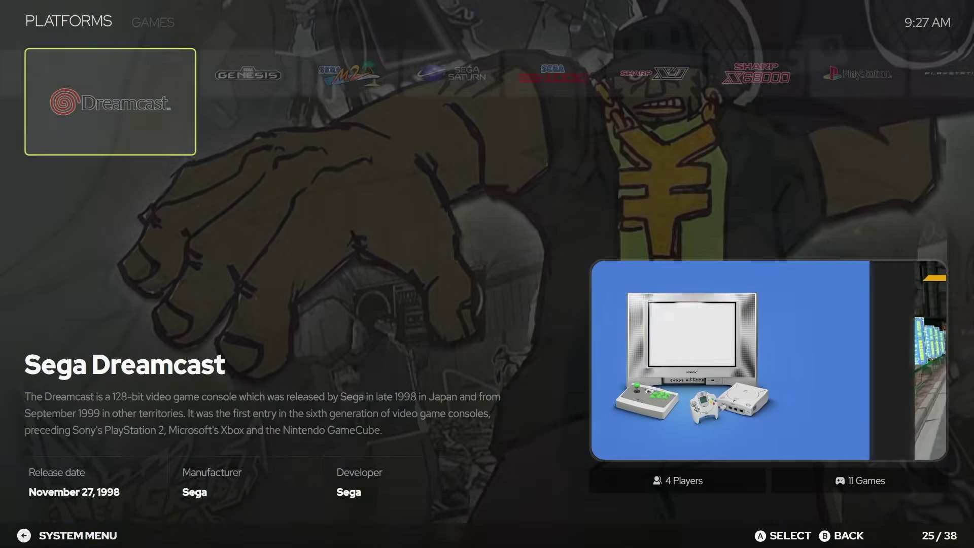
key(Right)
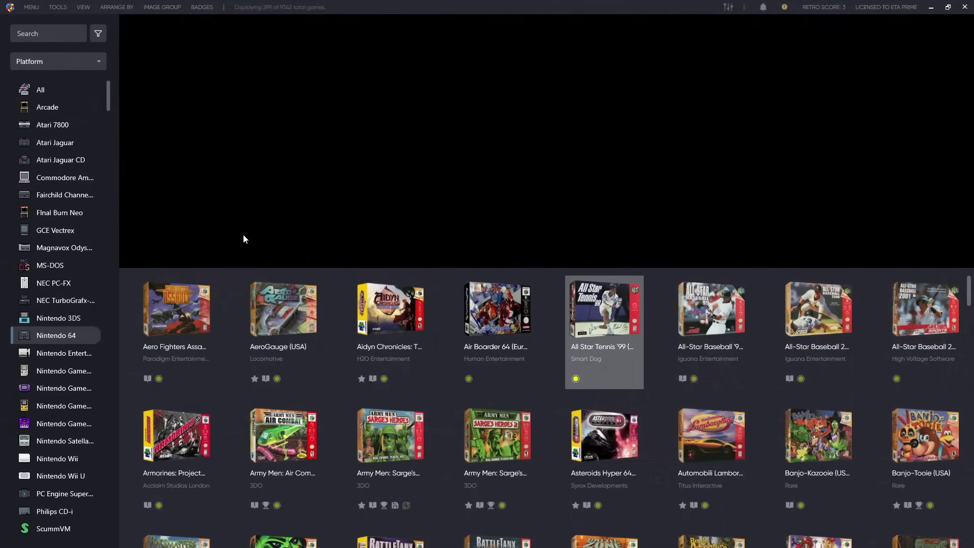
Step: Step through the N64 grid from Asteroids Hyper 64 via the Army Men titles to Bomberman 64
key(Down)
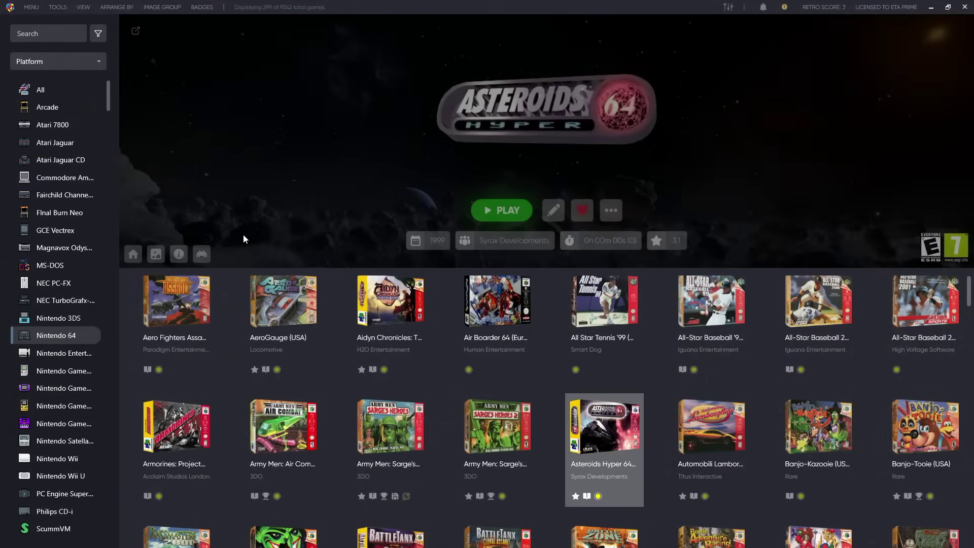
key(Left)
key(Left)
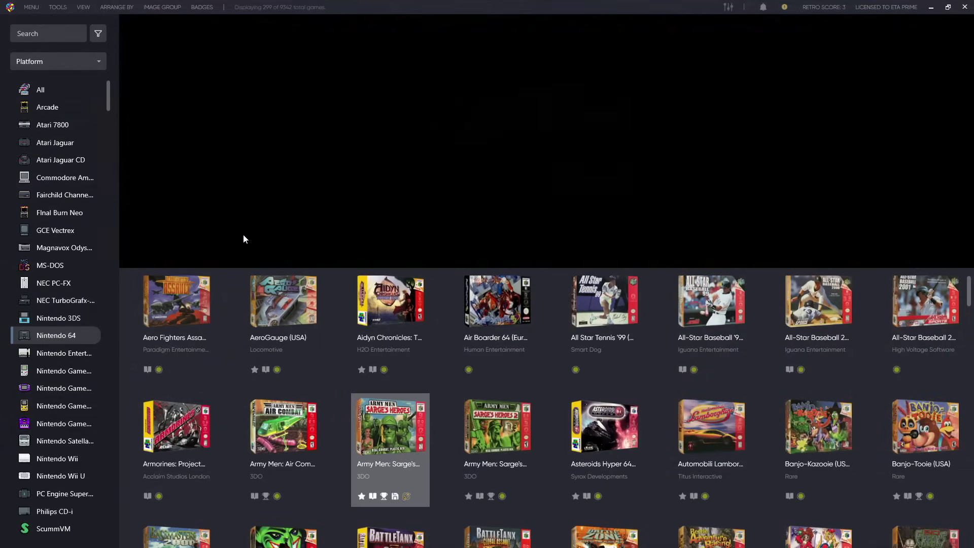
key(Left)
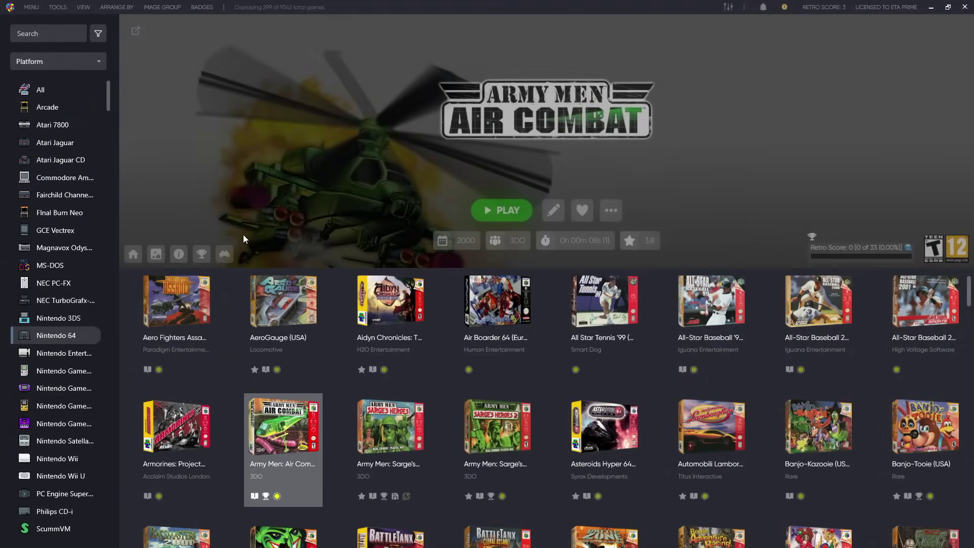
key(Left)
key(Down)
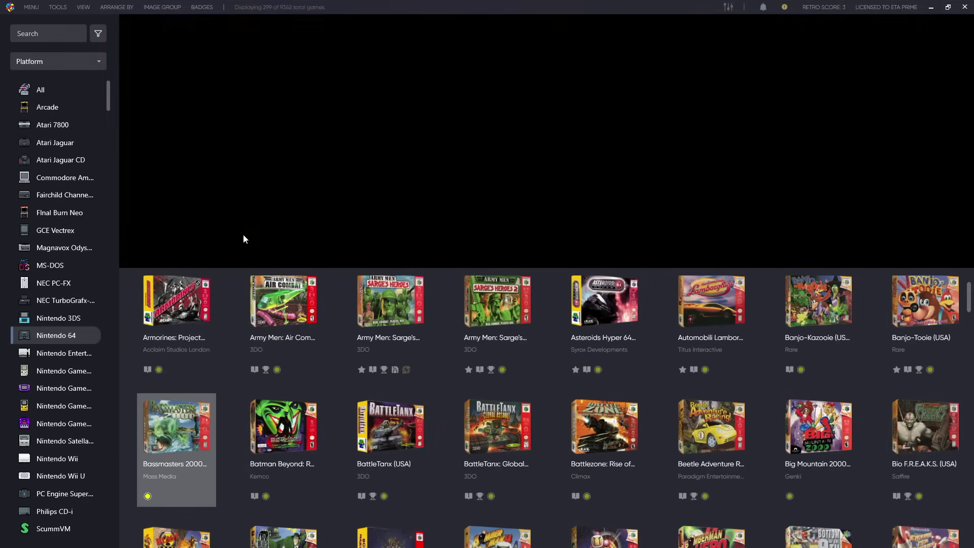
key(Down)
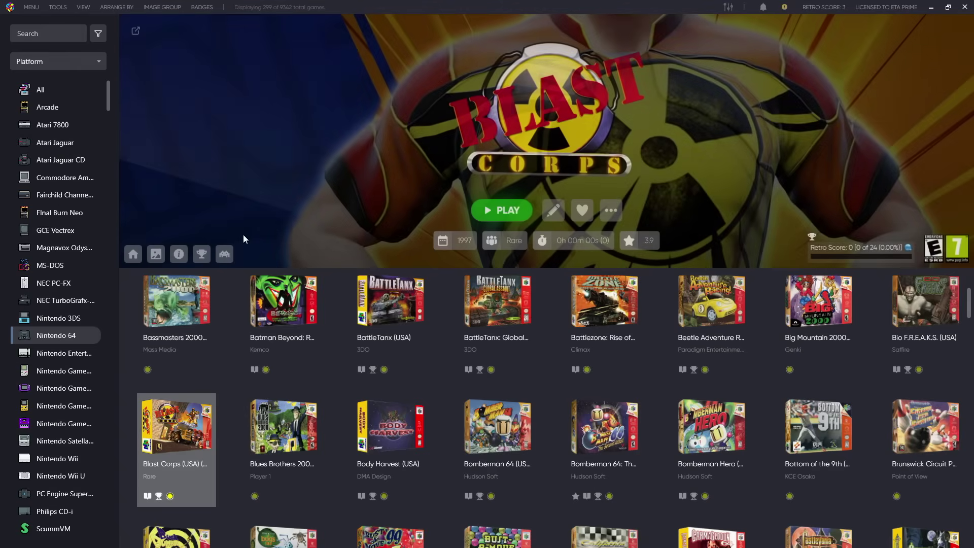
key(Right)
key(Right)
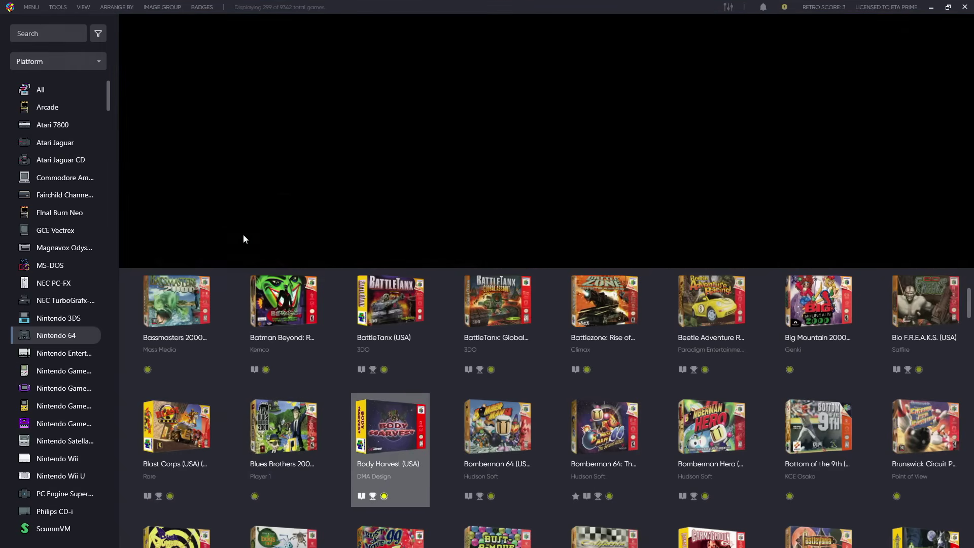
key(Right)
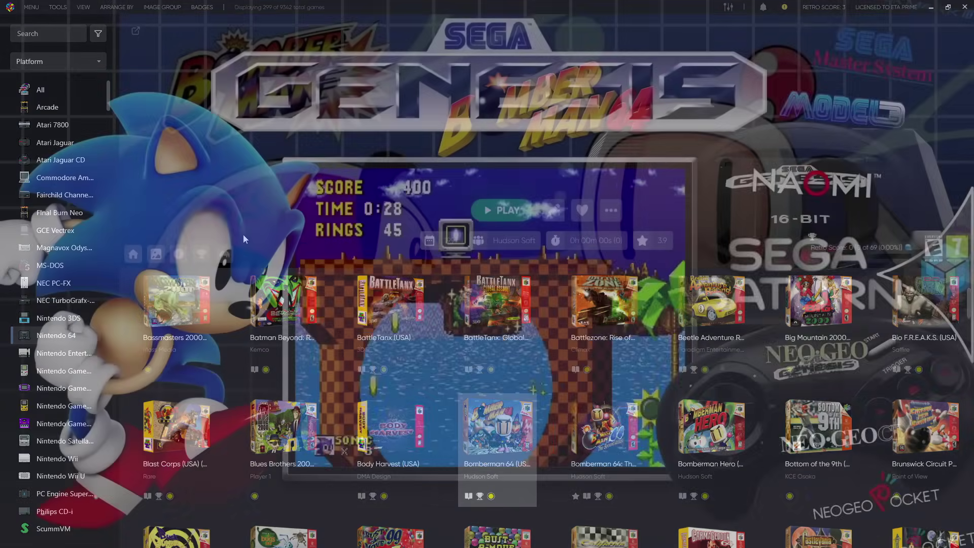